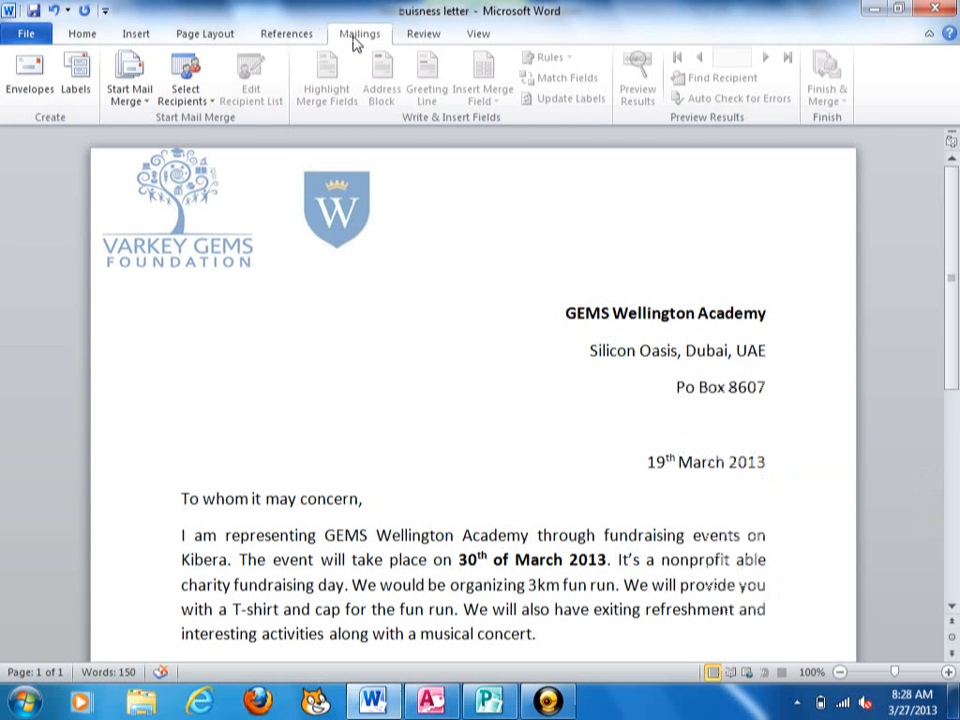
pyautogui.click(131, 100)
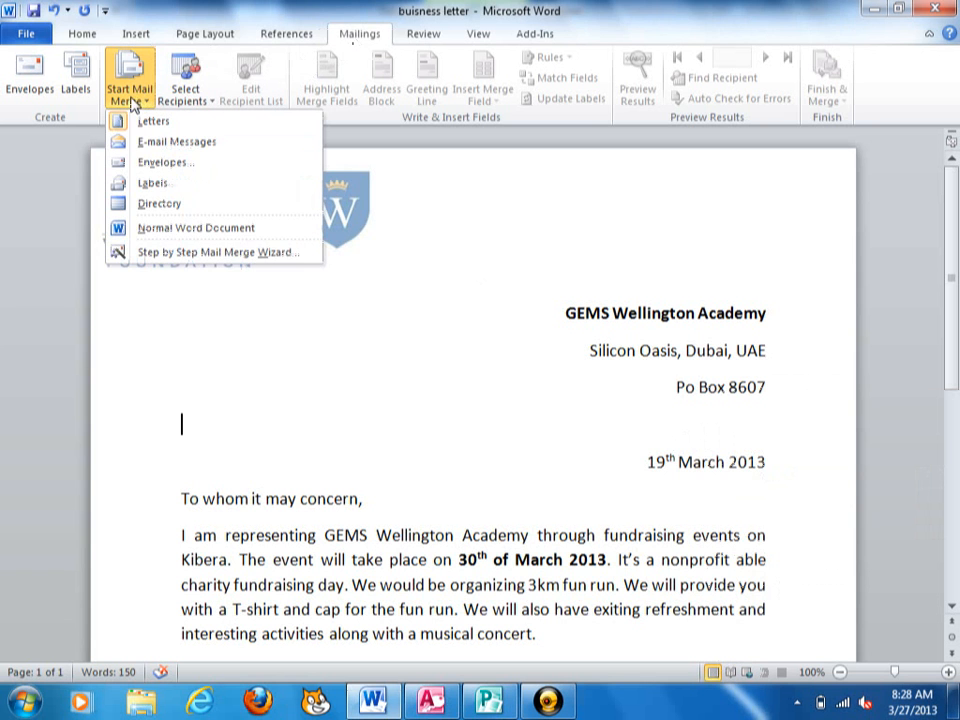
pyautogui.click(186, 253)
pyautogui.click(546, 701)
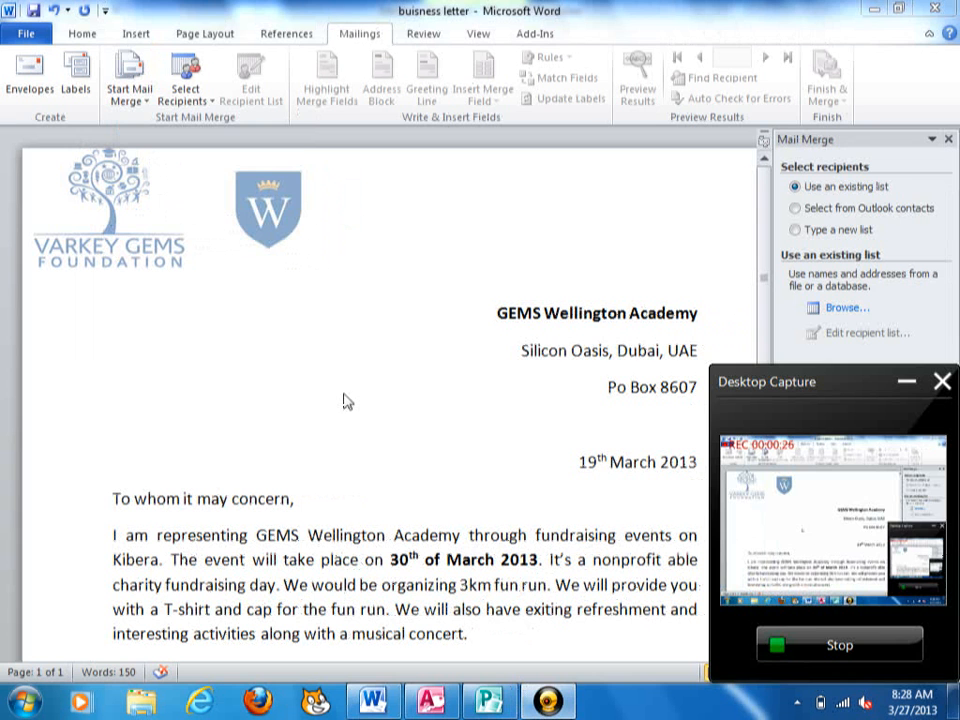
pyautogui.click(143, 97)
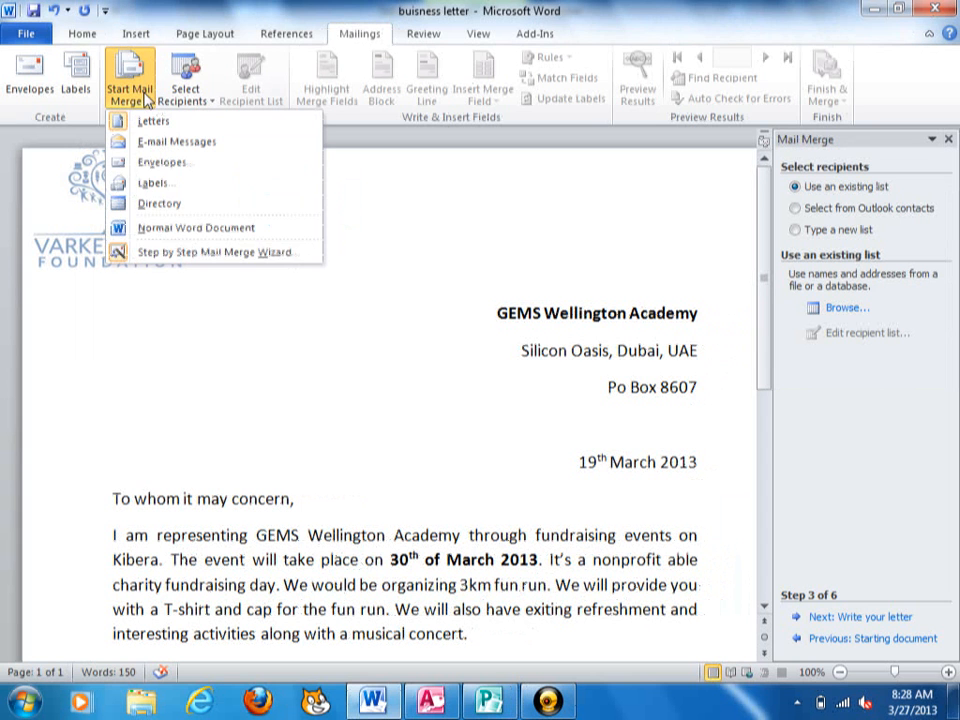
pyautogui.click(173, 255)
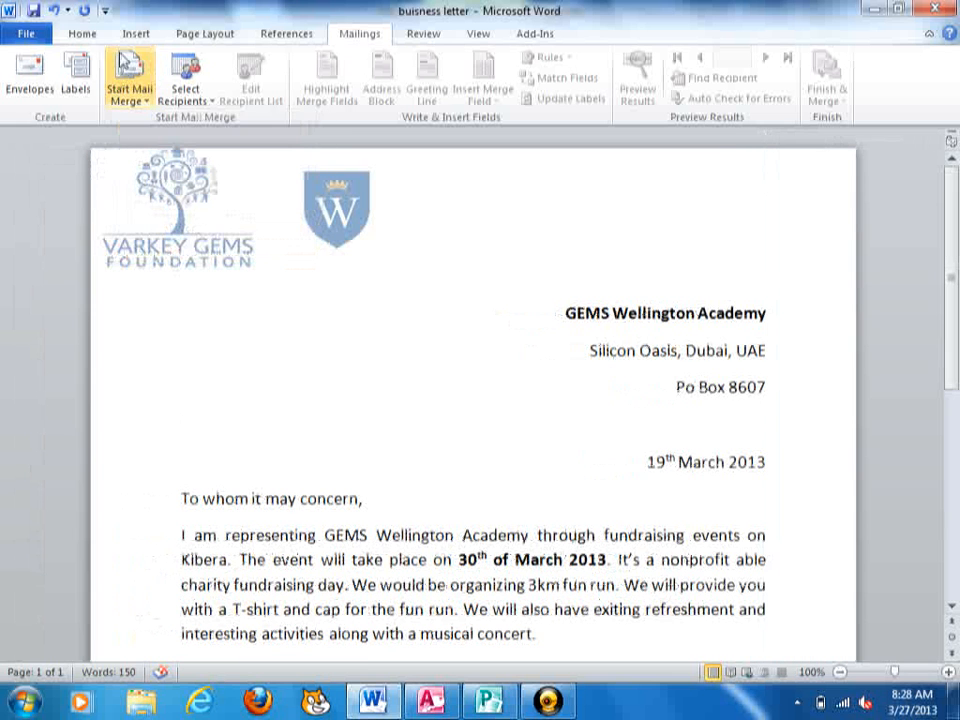
# Step: Start the step-by-step mail merge wizard for letters, use the current document, and advance to recipient selection
pyautogui.click(149, 89)
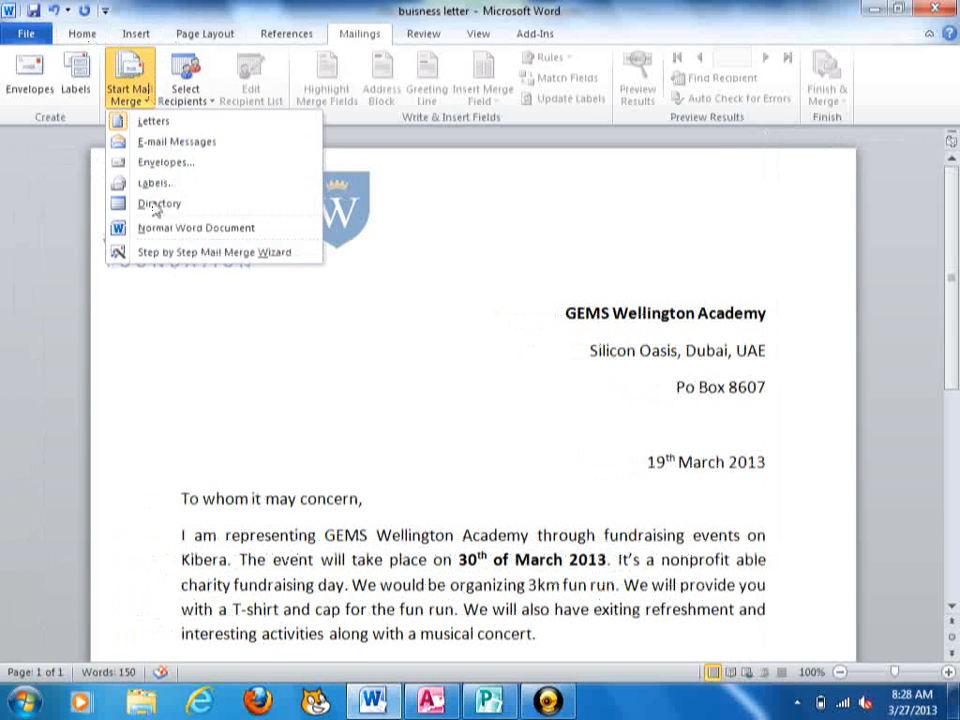
pyautogui.click(170, 256)
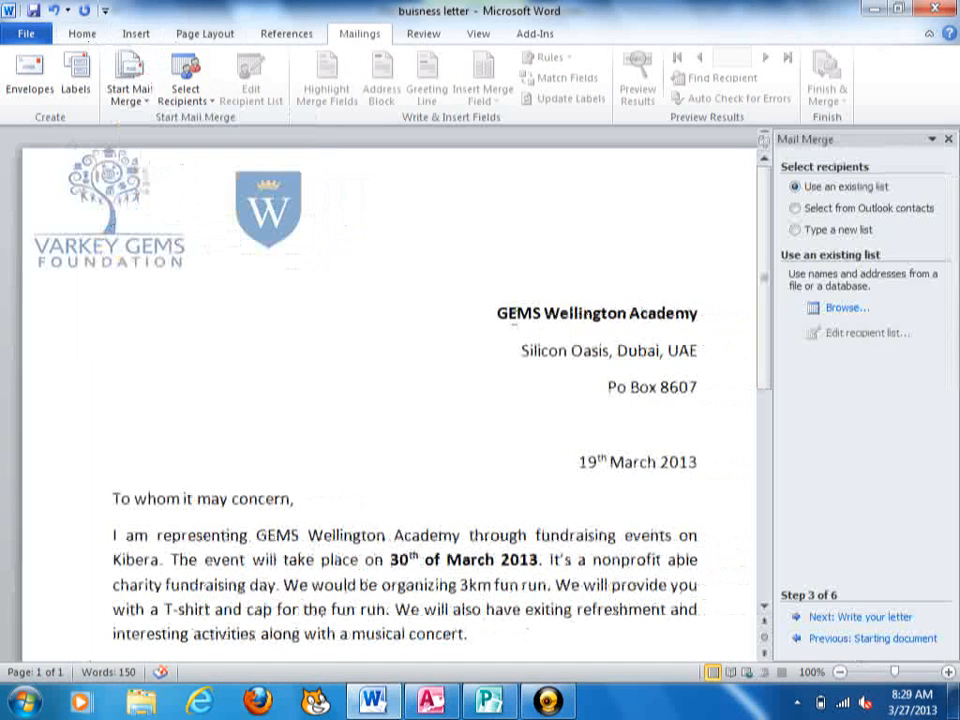
pyautogui.click(816, 639)
pyautogui.click(818, 639)
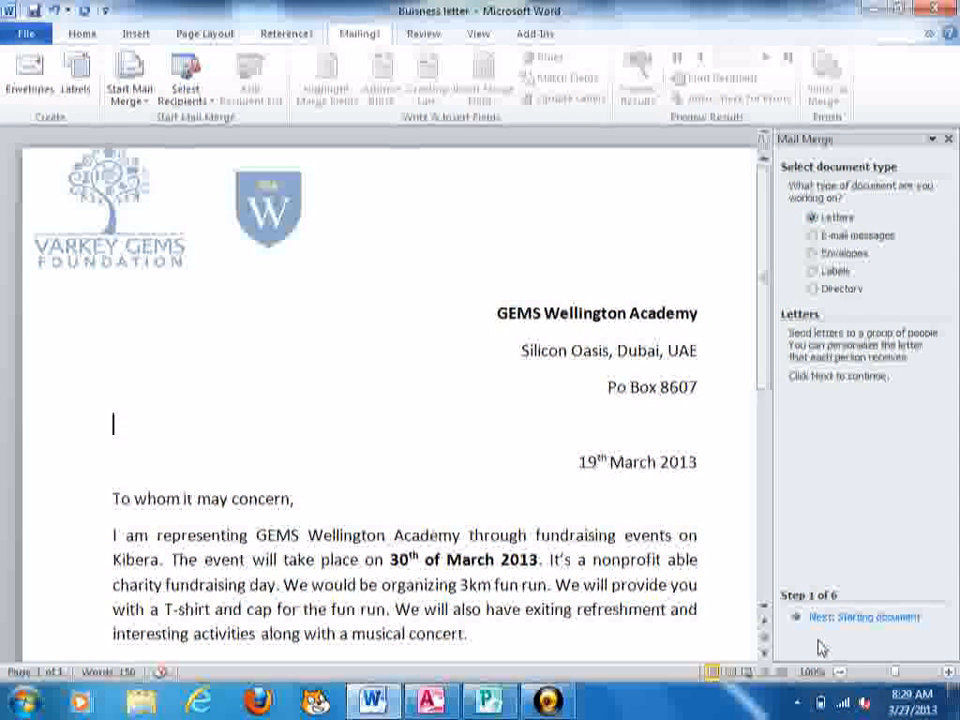
pyautogui.click(834, 621)
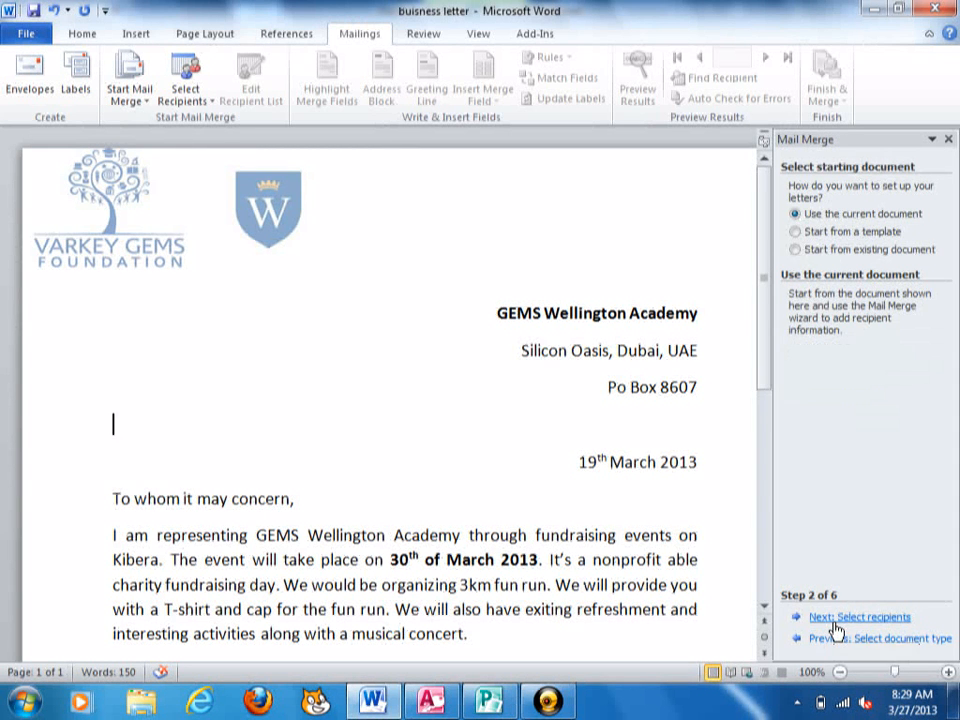
pyautogui.click(834, 621)
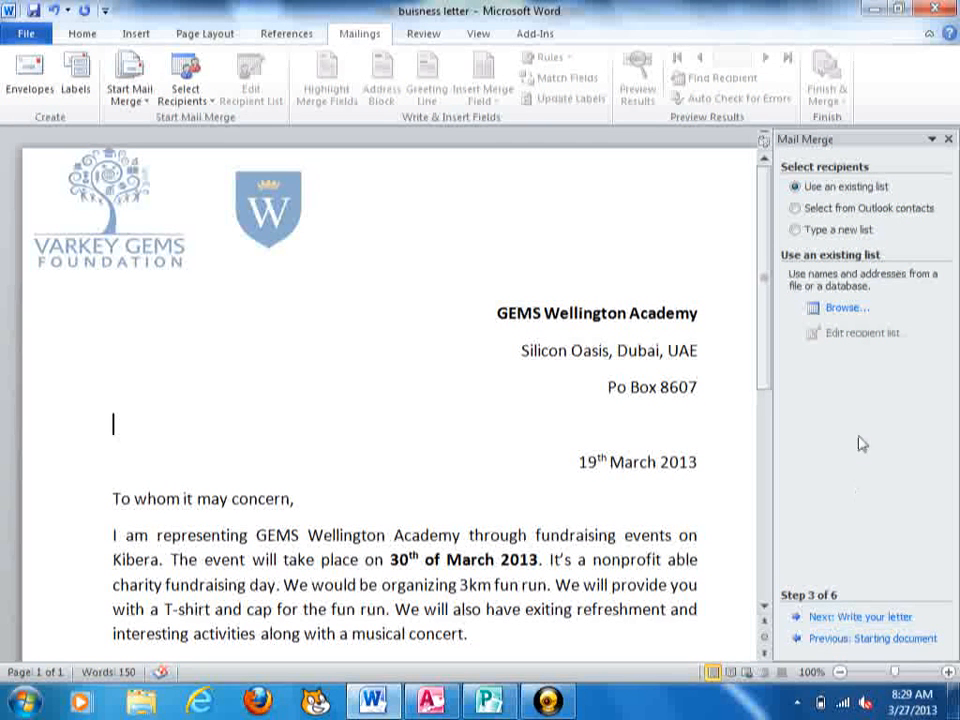
# Step: Browse for an existing recipient list and open the Year10B folder on the Students network drive
pyautogui.click(845, 308)
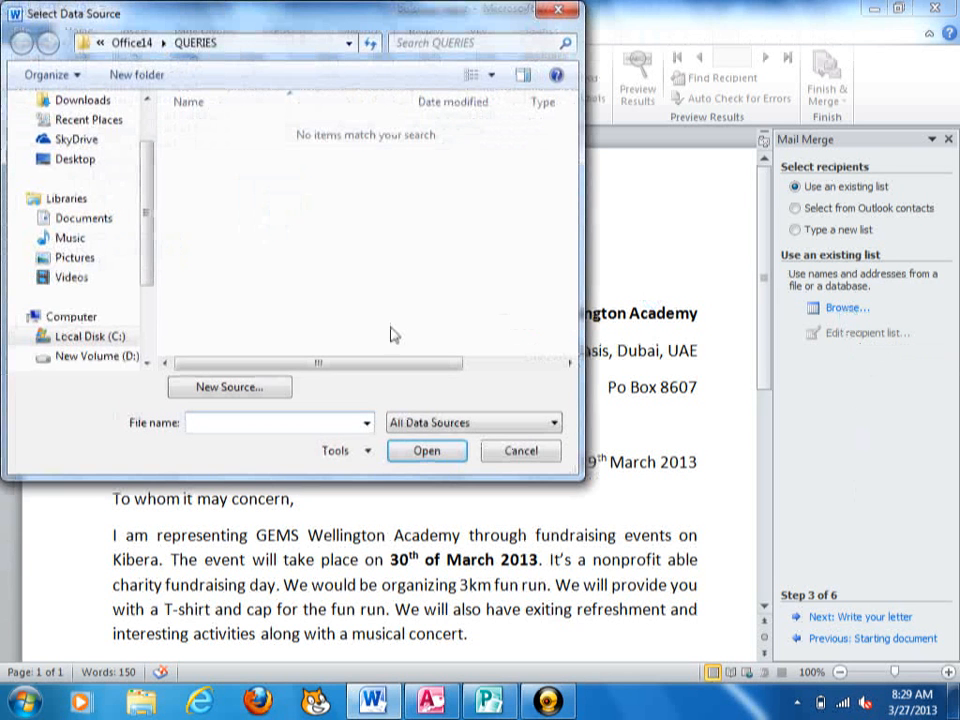
pyautogui.moveTo(148, 263); pyautogui.dragTo(148, 311)
pyautogui.click(133, 338)
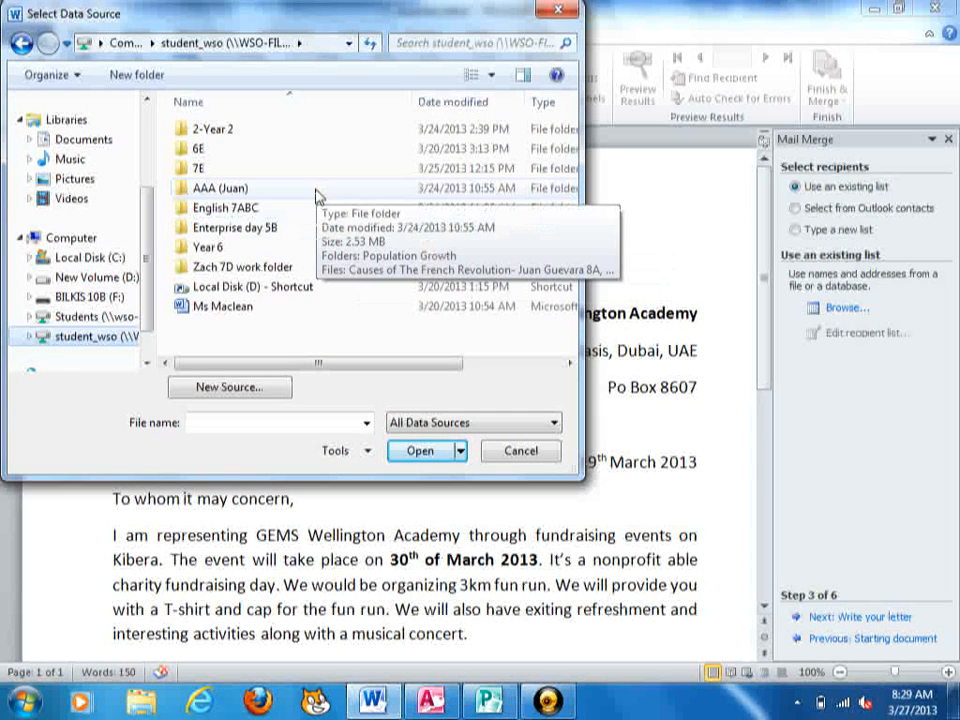
pyautogui.click(128, 318)
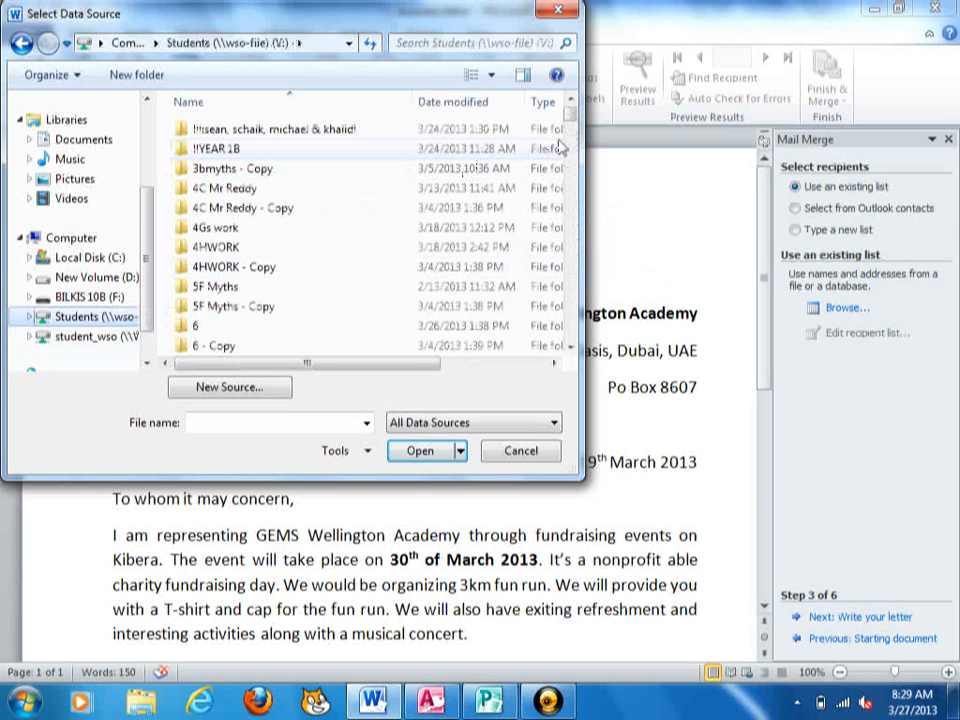
pyautogui.moveTo(575, 119); pyautogui.dragTo(574, 203)
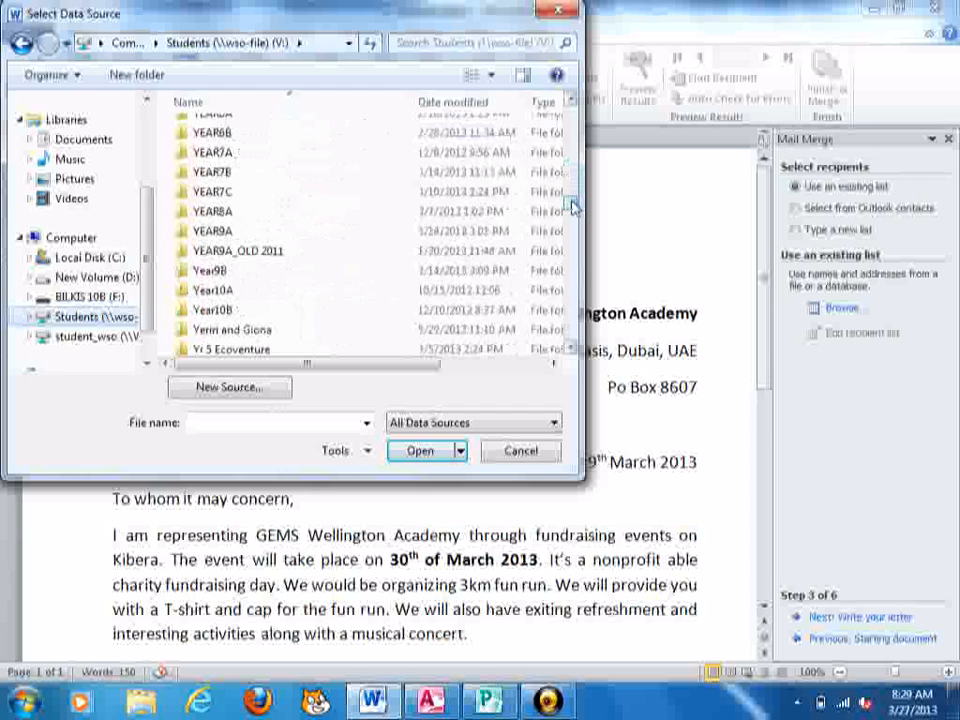
pyautogui.click(319, 316)
pyautogui.doubleClick(319, 316)
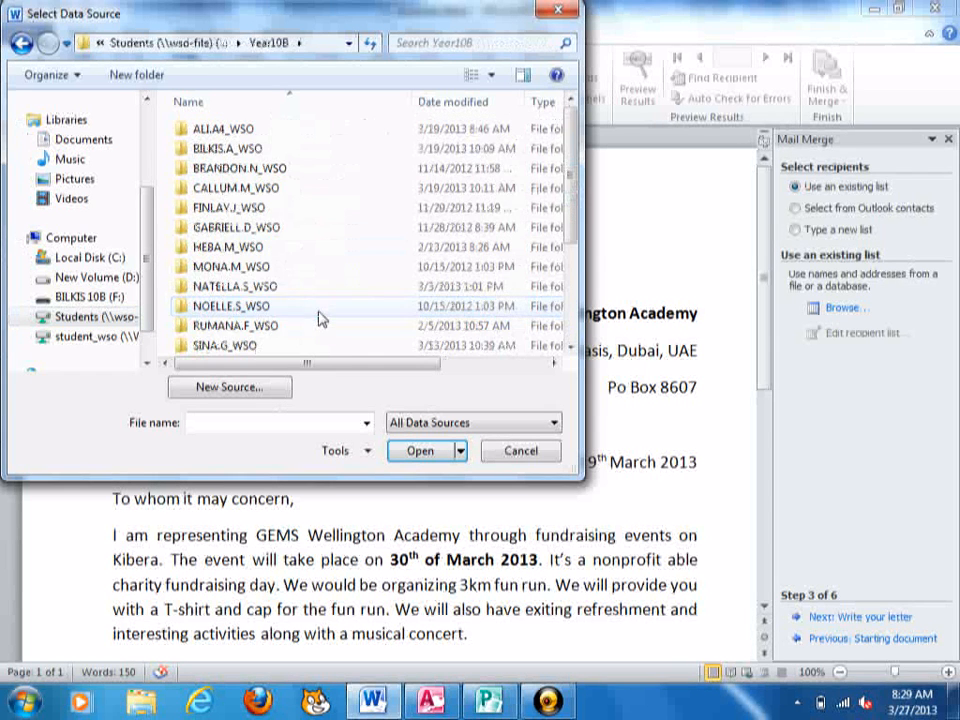
# Step: Choose the organisations 3 database from the student's UNIT 2 folder, Task 3-5 Data Handling, as data source and accept all its recipients
pyautogui.doubleClick(292, 155)
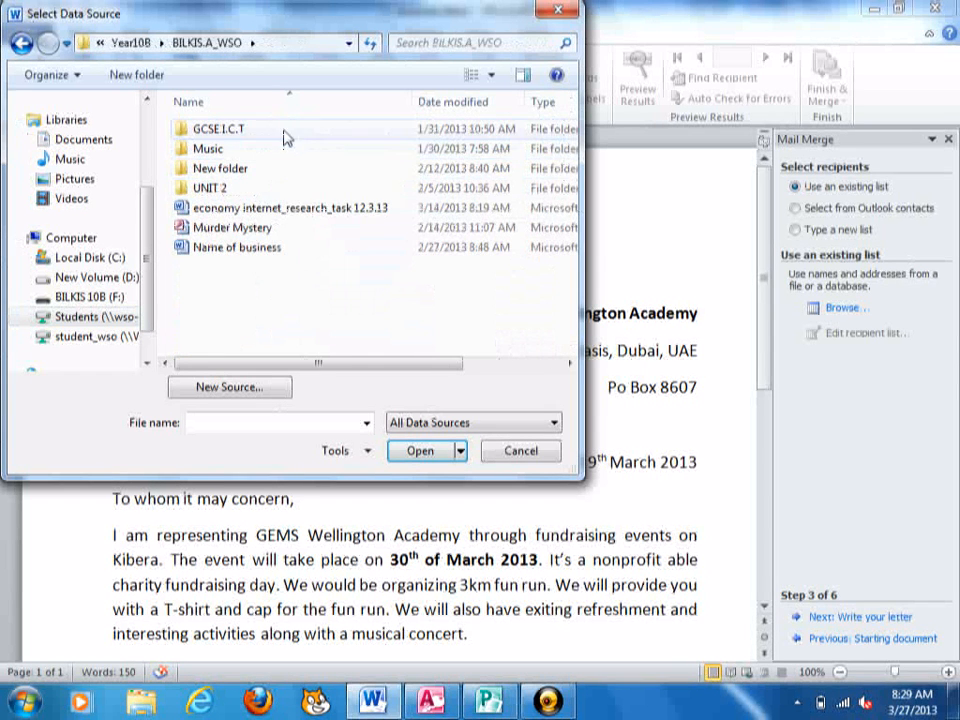
pyautogui.doubleClick(280, 188)
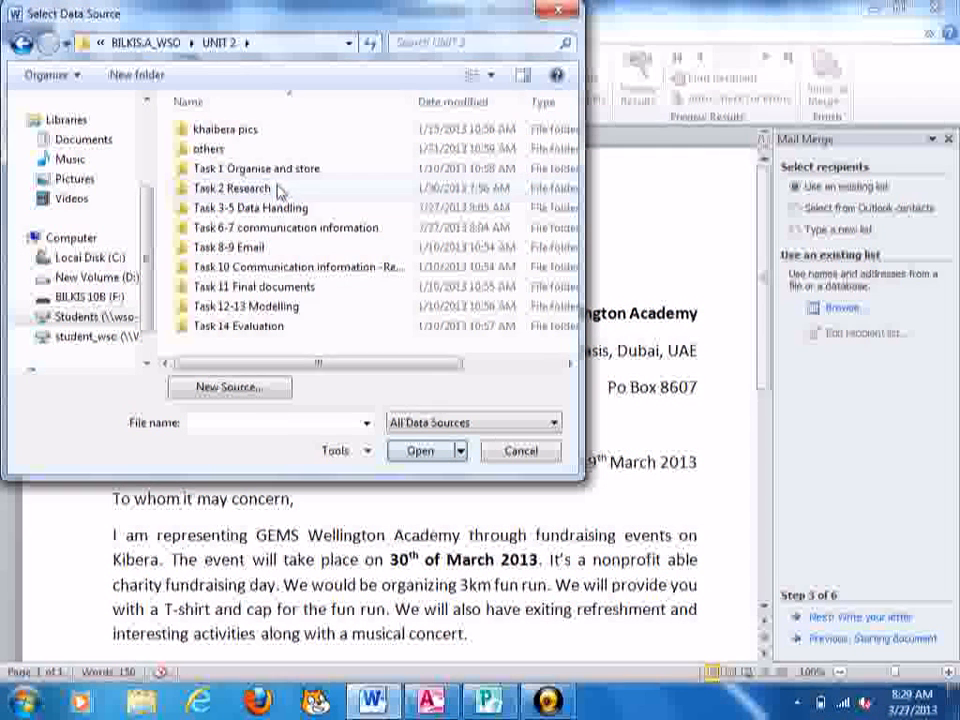
pyautogui.doubleClick(295, 208)
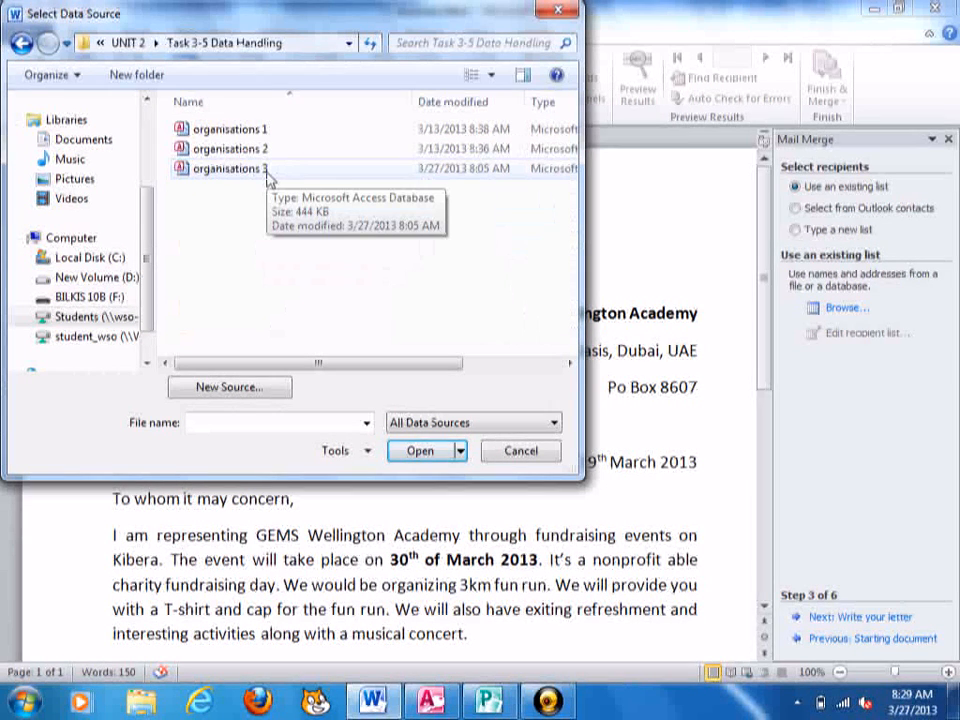
pyautogui.doubleClick(266, 170)
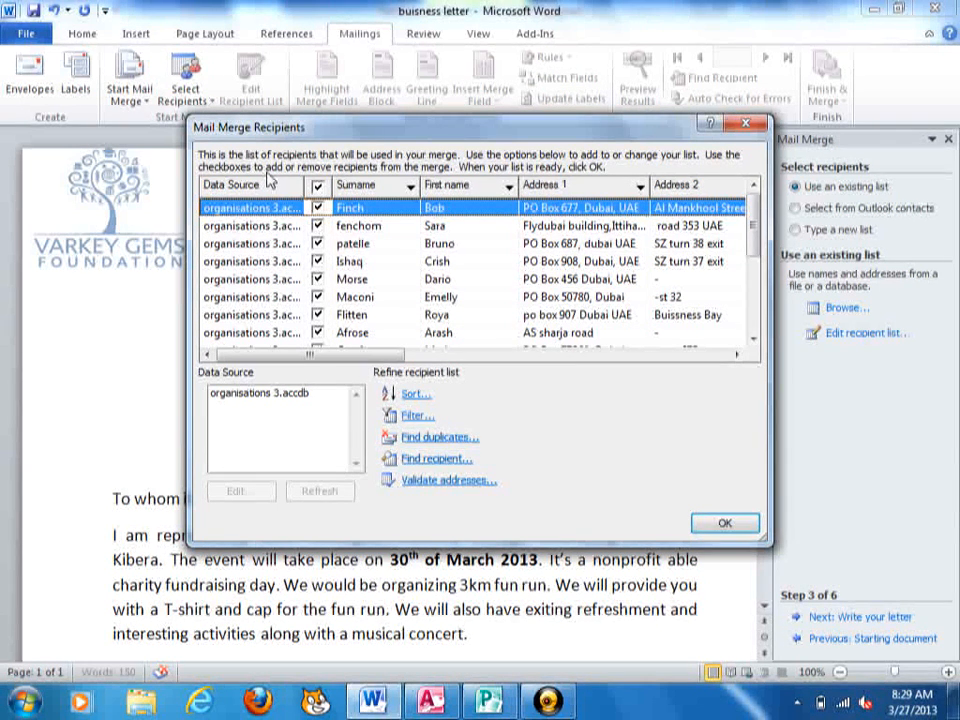
pyautogui.click(723, 526)
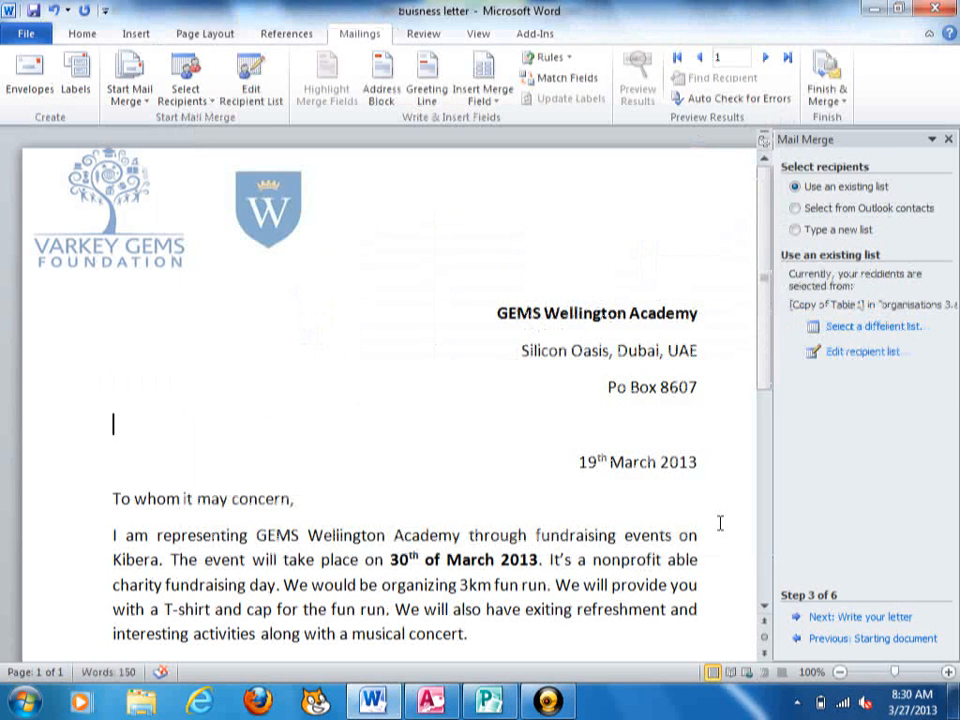
# Step: Advance to writing the letter and match the address block's First Name to First name, Last Name to Surname and Company to Name of Buisness
pyautogui.click(836, 619)
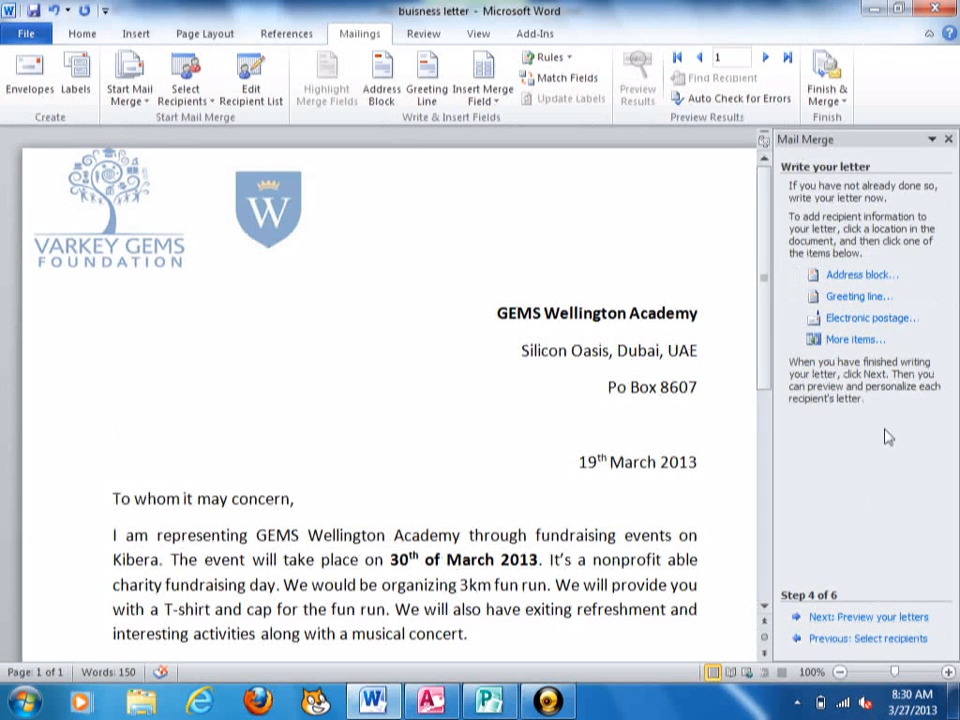
pyautogui.click(862, 276)
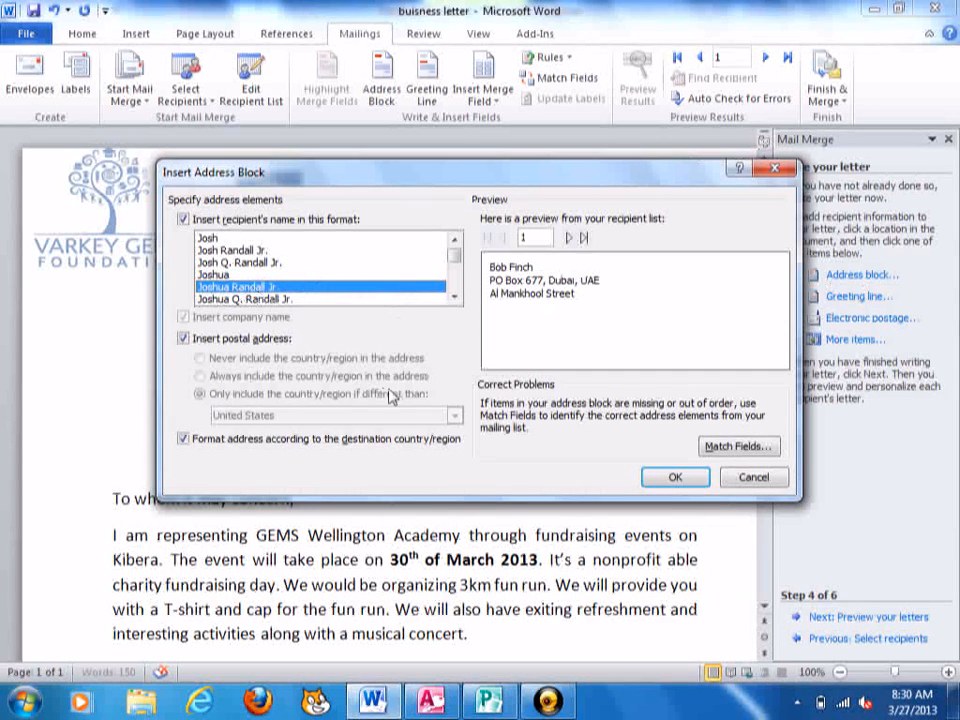
pyautogui.click(736, 446)
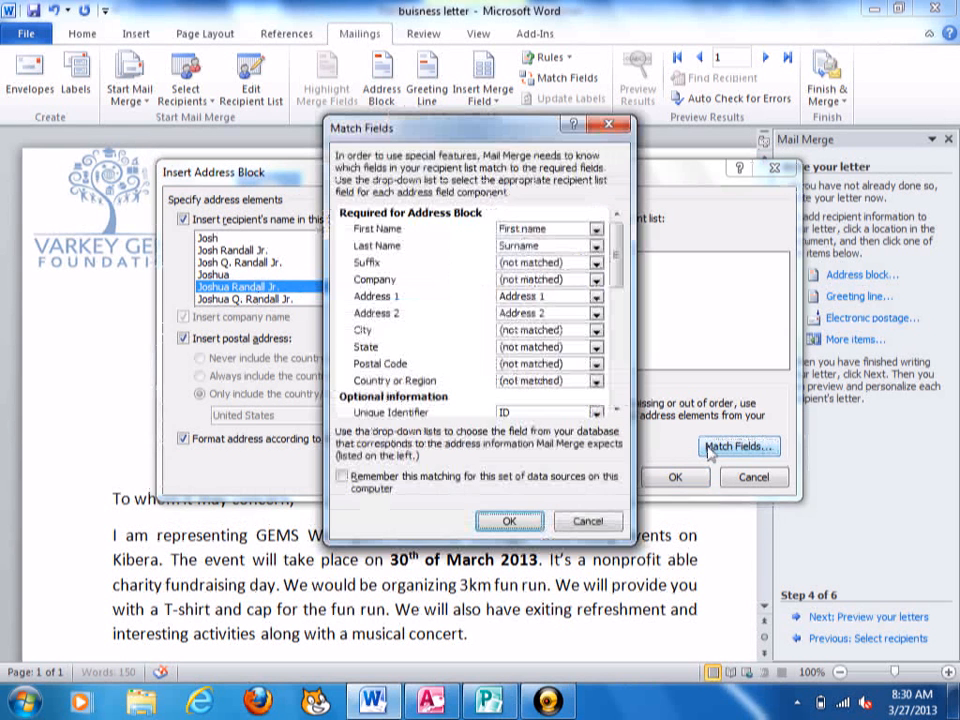
pyautogui.click(595, 229)
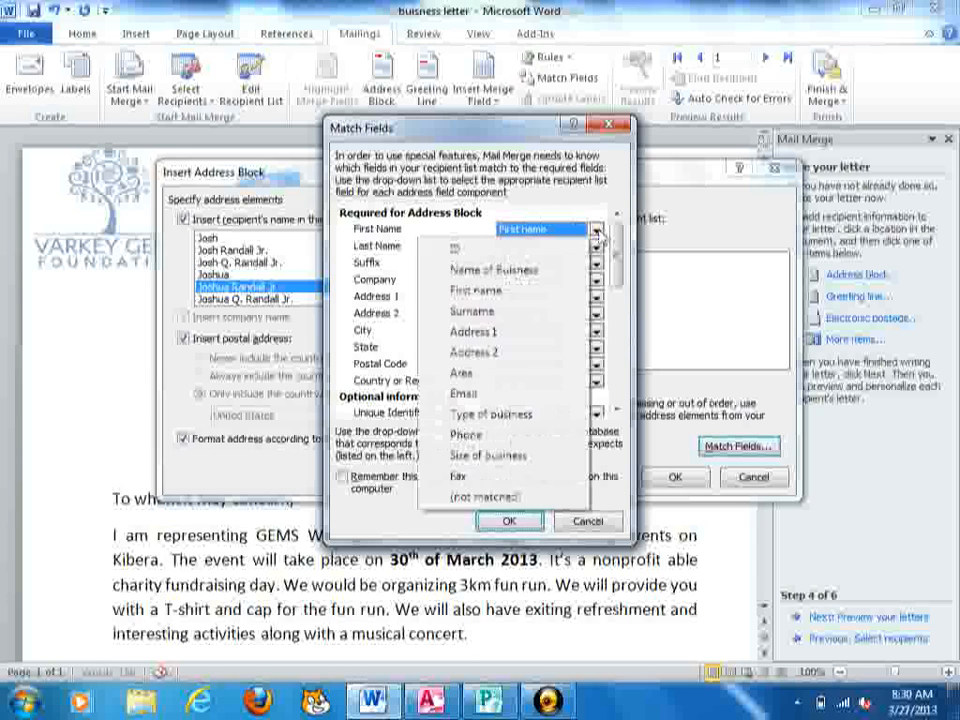
pyautogui.click(565, 291)
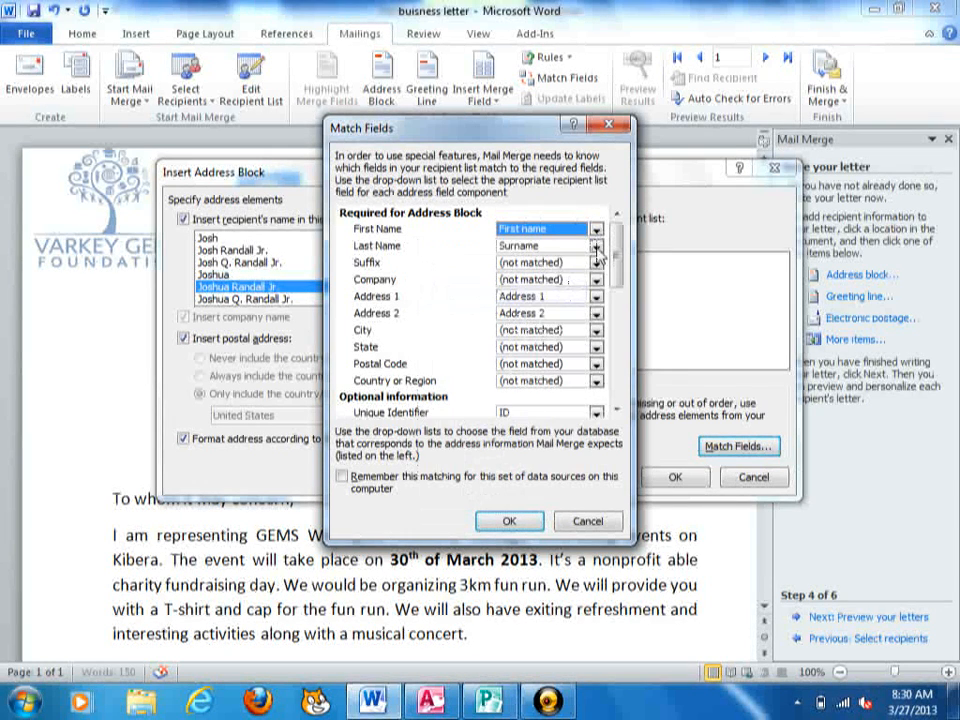
pyautogui.click(597, 252)
pyautogui.click(562, 328)
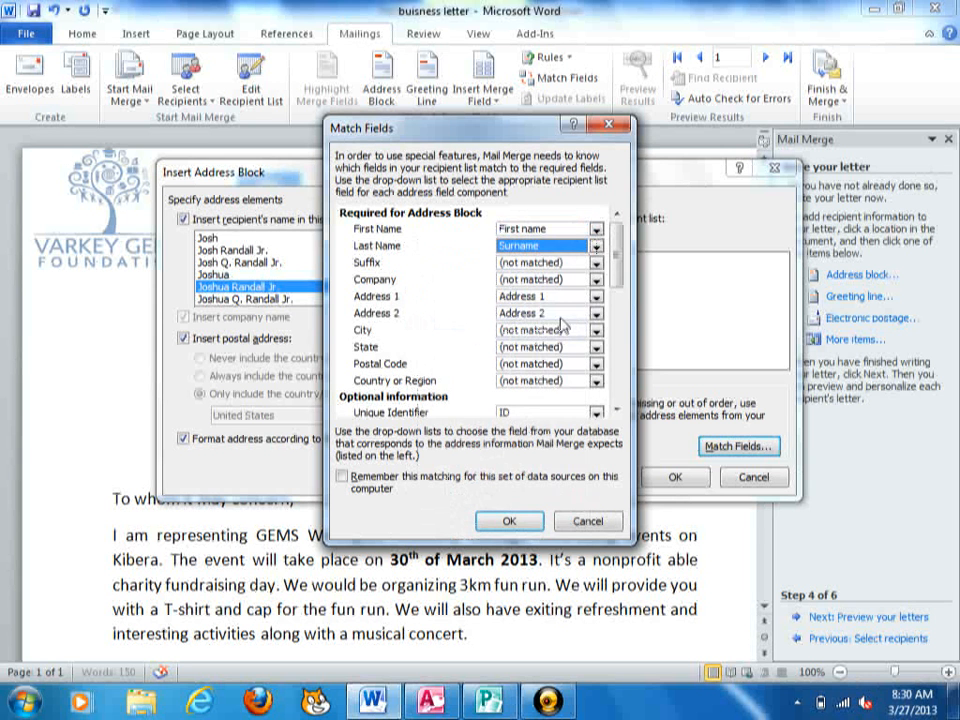
pyautogui.click(595, 281)
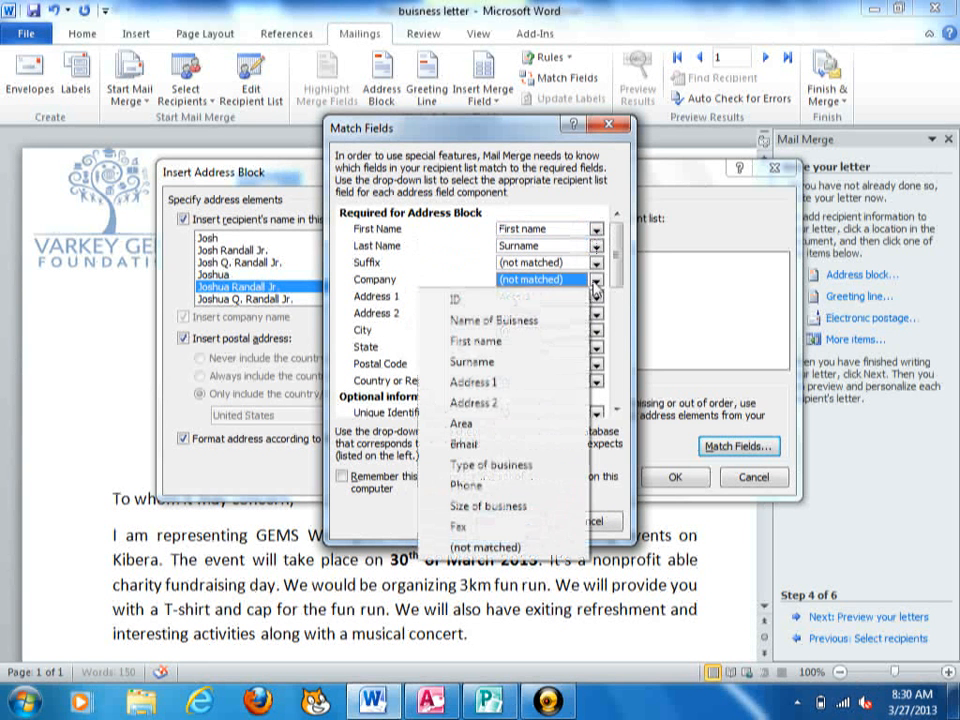
pyautogui.click(567, 317)
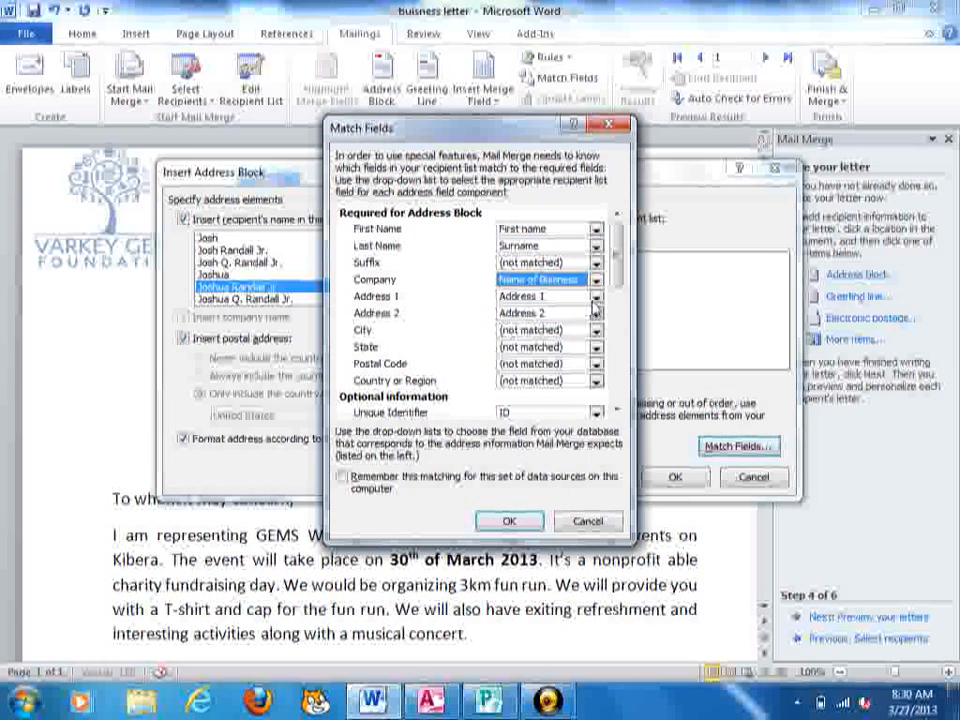
# Step: Match Address 1 and Address 2 to their like-named fields and City to Area, accept the Unique Identifier match, and insert the address block
pyautogui.click(595, 297)
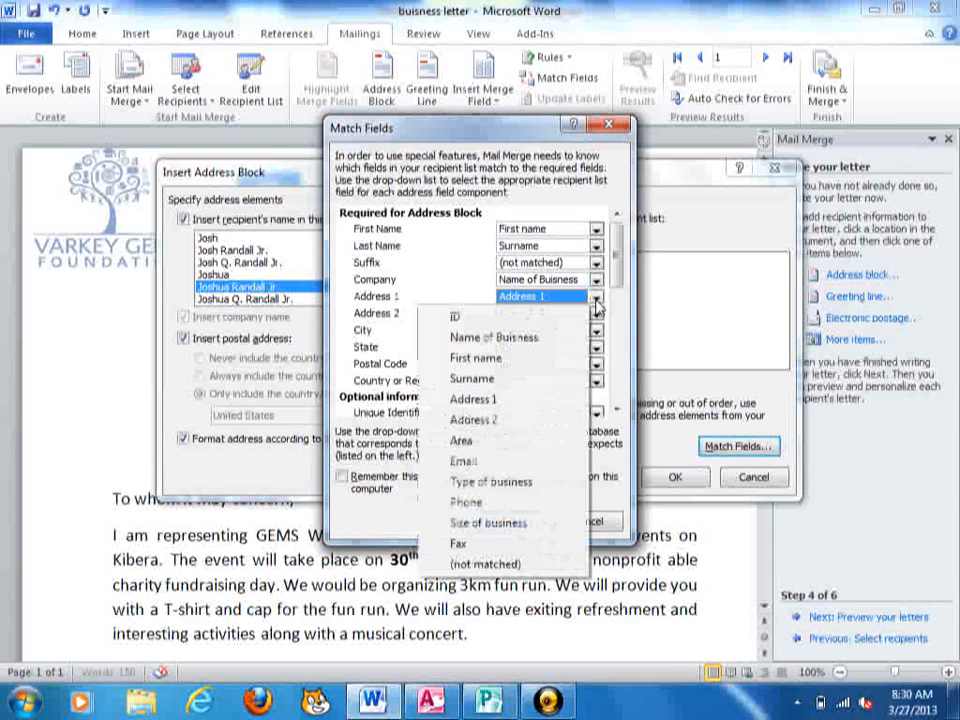
pyautogui.click(544, 402)
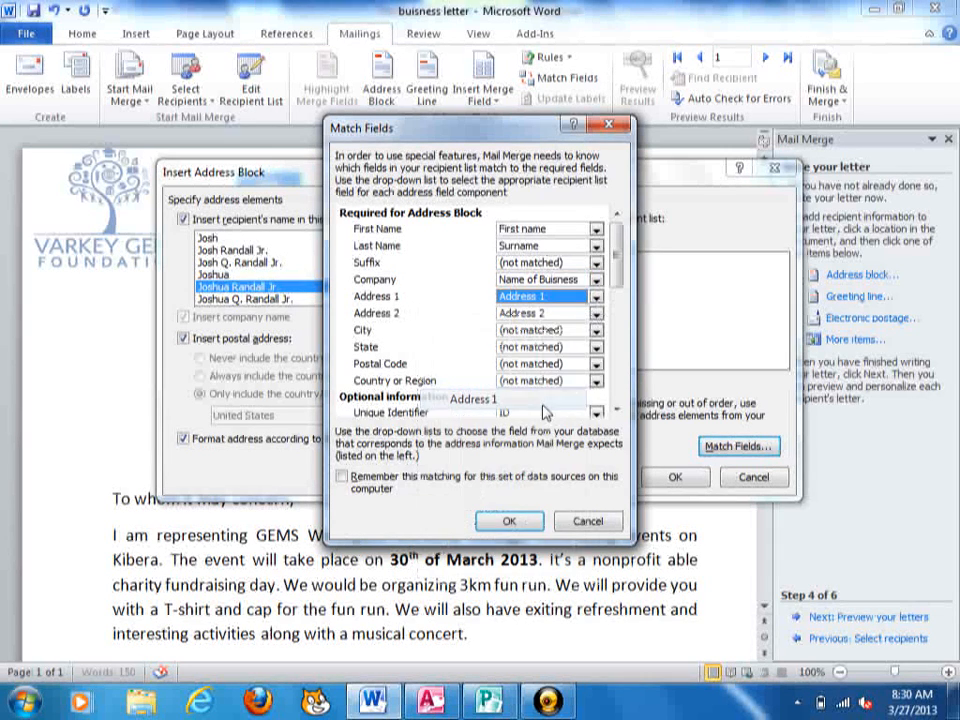
pyautogui.click(595, 314)
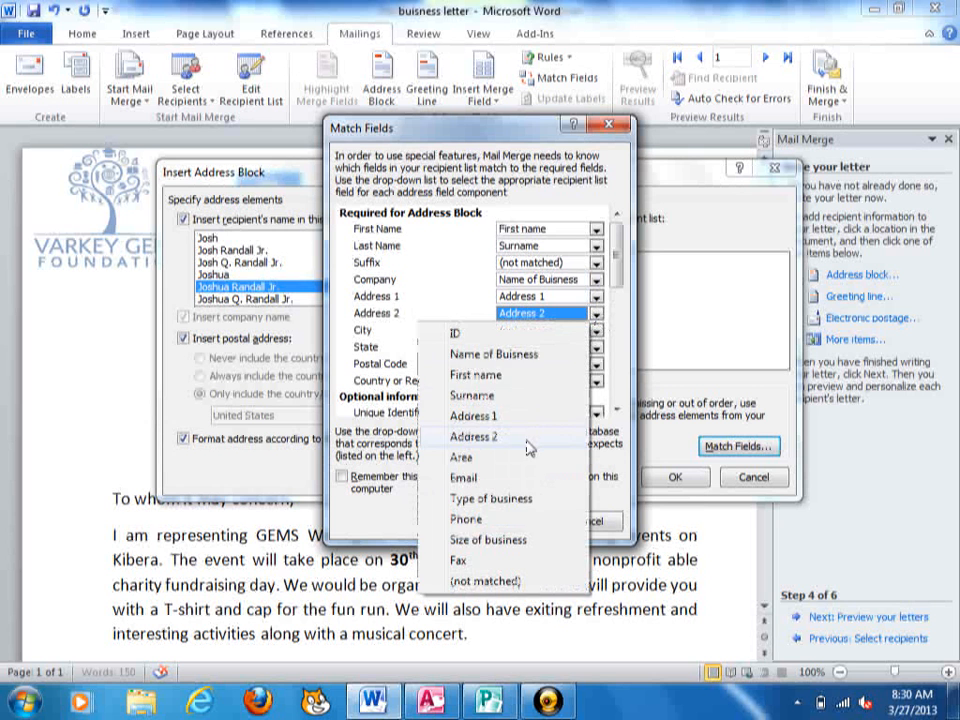
pyautogui.click(528, 449)
pyautogui.click(595, 330)
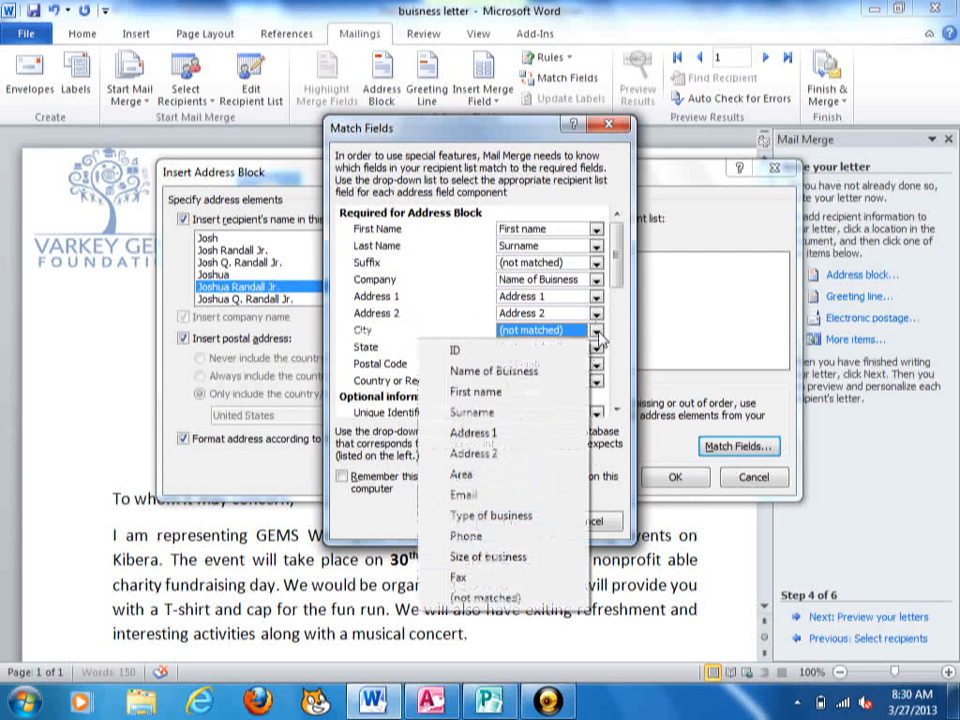
pyautogui.click(515, 478)
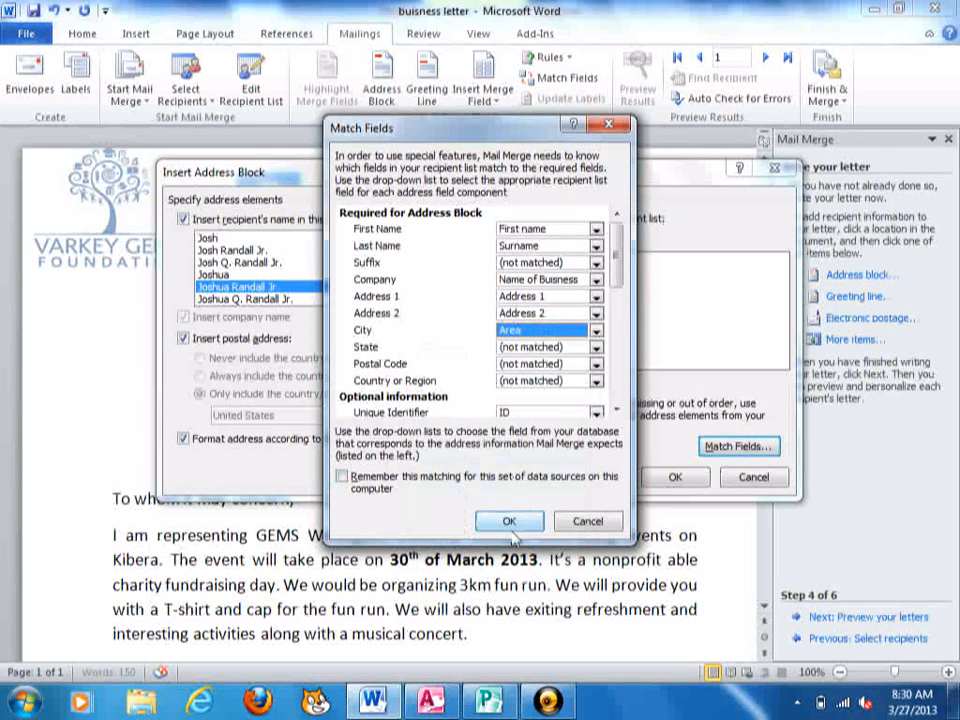
pyautogui.click(509, 522)
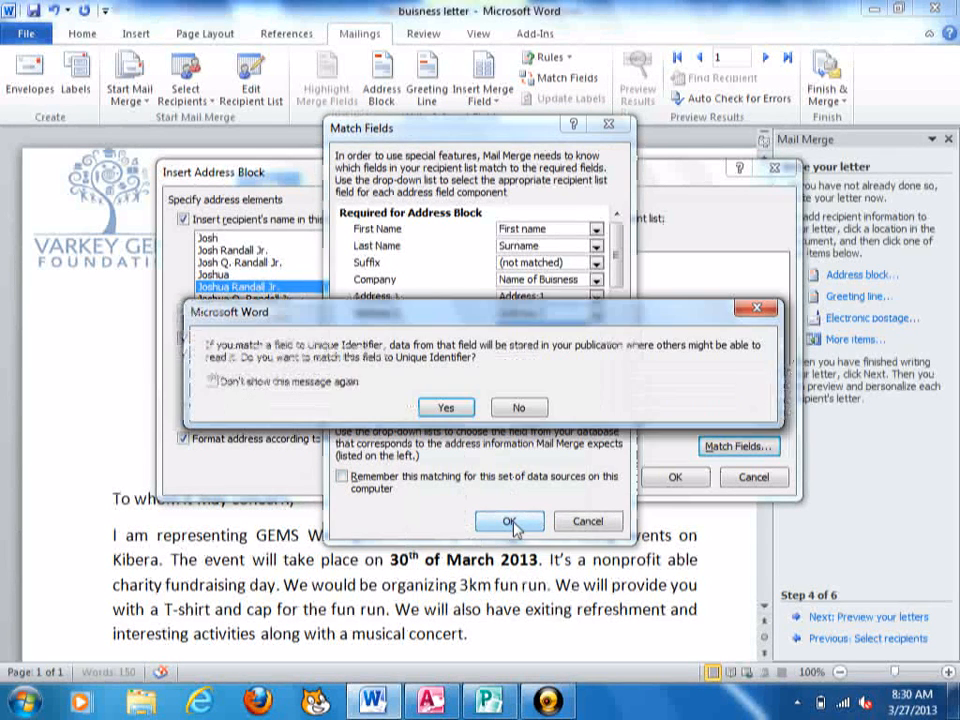
pyautogui.click(447, 408)
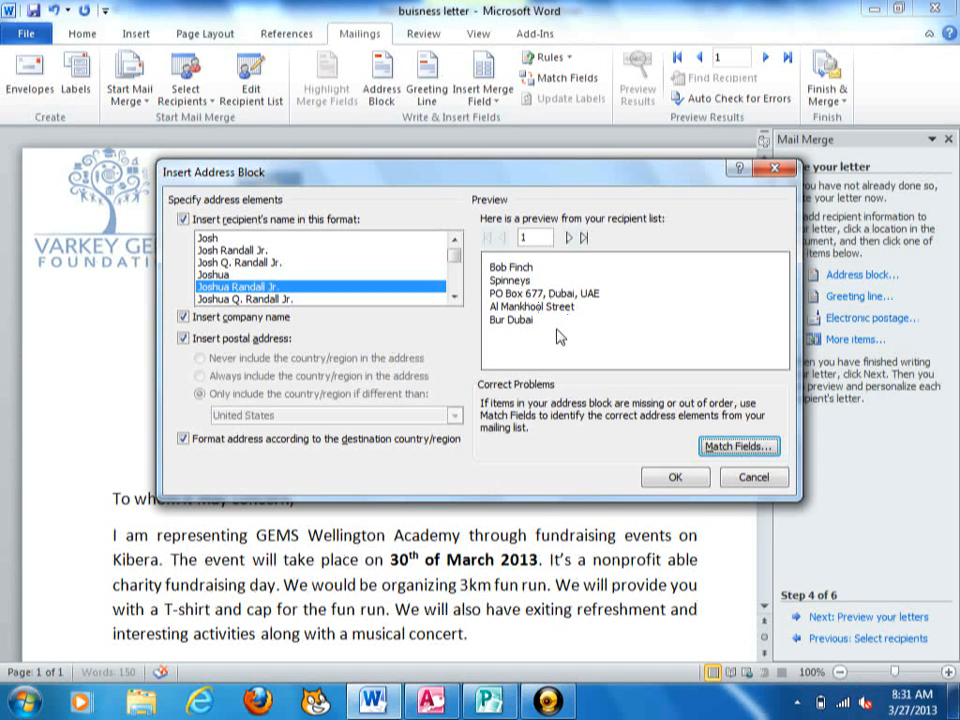
pyautogui.click(672, 477)
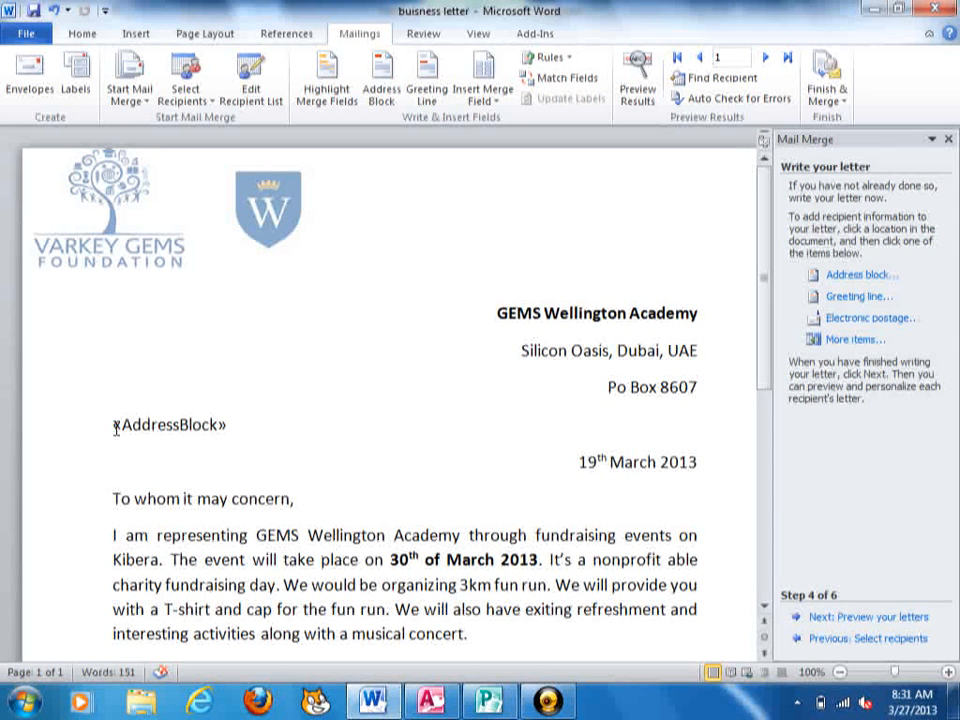
# Step: Advance the mail merge wizard to the letter preview and browse forward through the merged letters to recipient 7
pyautogui.click(847, 618)
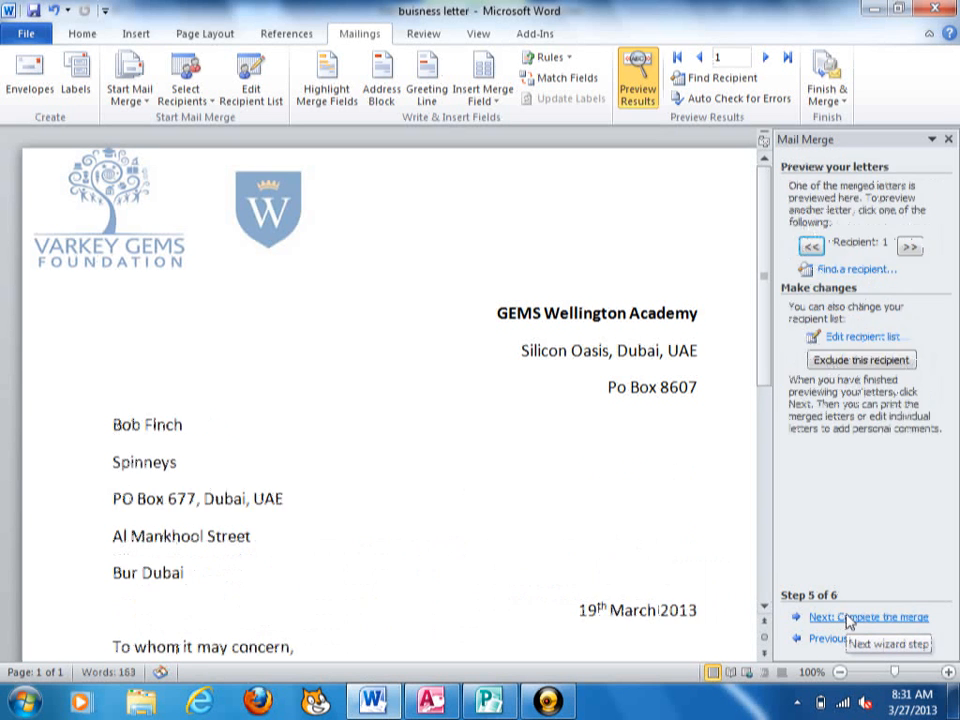
pyautogui.click(910, 247)
pyautogui.click(910, 247)
pyautogui.click(910, 247)
pyautogui.click(910, 247)
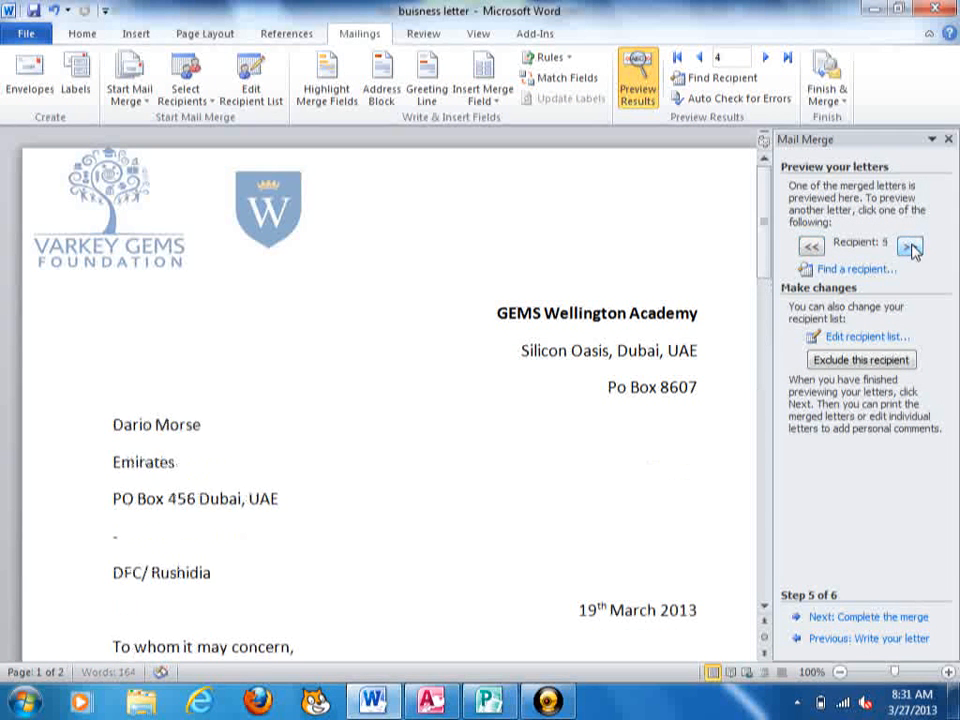
pyautogui.click(910, 247)
pyautogui.click(910, 247)
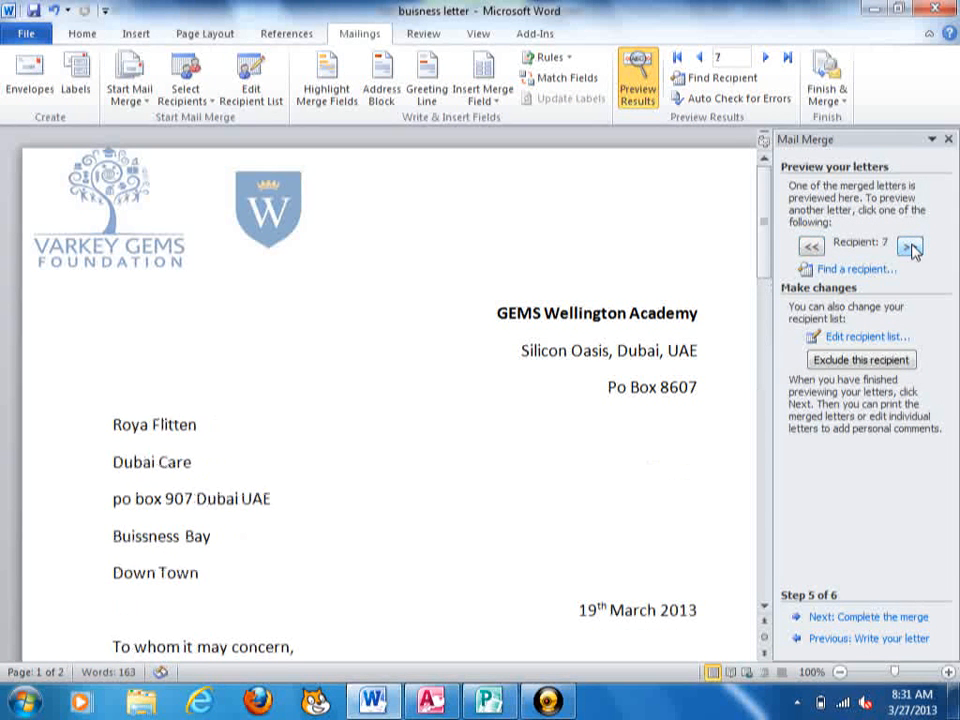
# Step: Return the preview to recipient 1, advance the wizard to completing the merge and close it
pyautogui.click(810, 247)
pyautogui.click(810, 247)
pyautogui.click(810, 247)
pyautogui.click(810, 247)
pyautogui.click(810, 247)
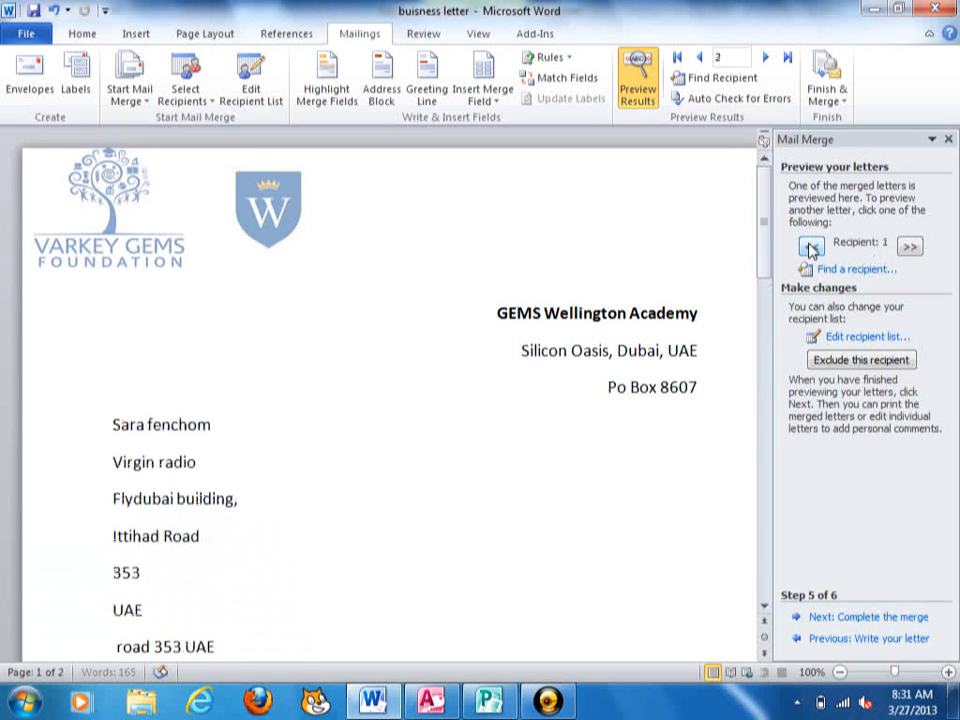
pyautogui.click(810, 247)
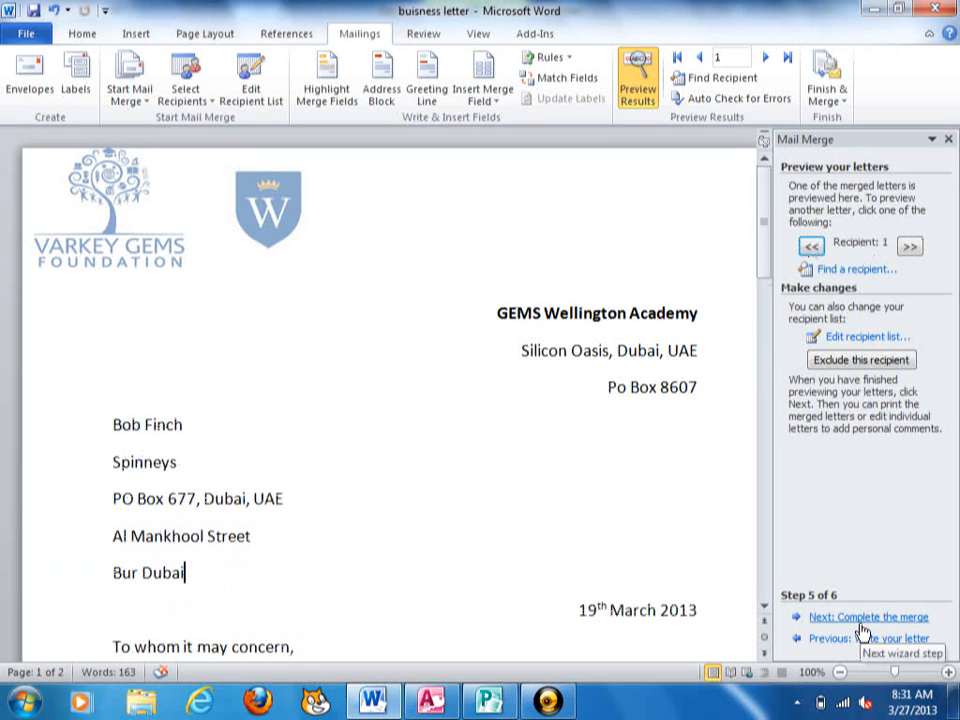
pyautogui.click(861, 620)
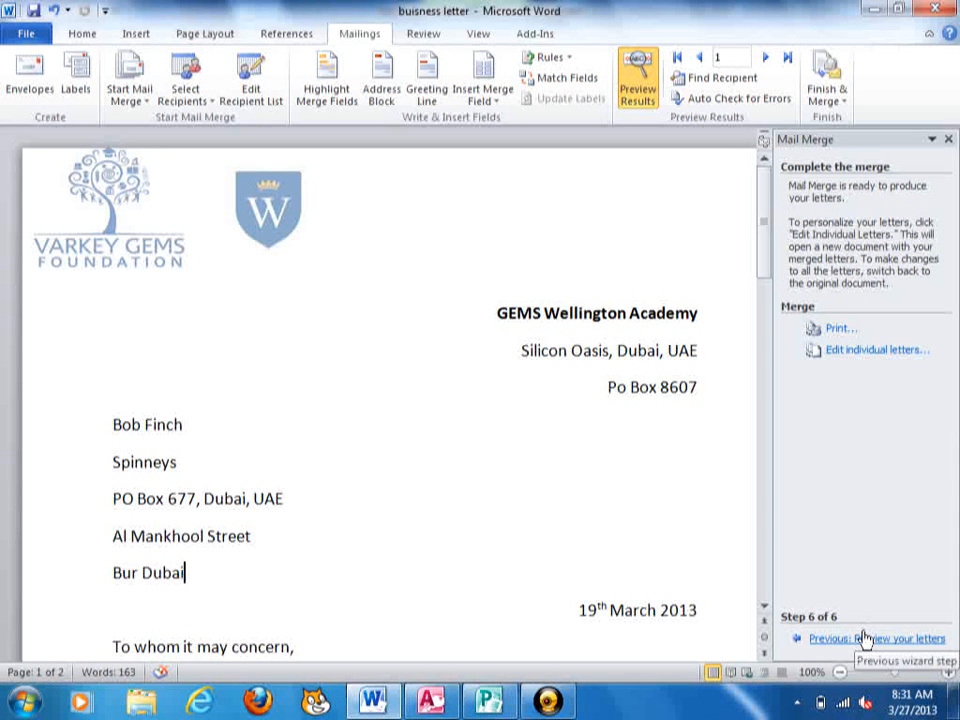
pyautogui.click(948, 140)
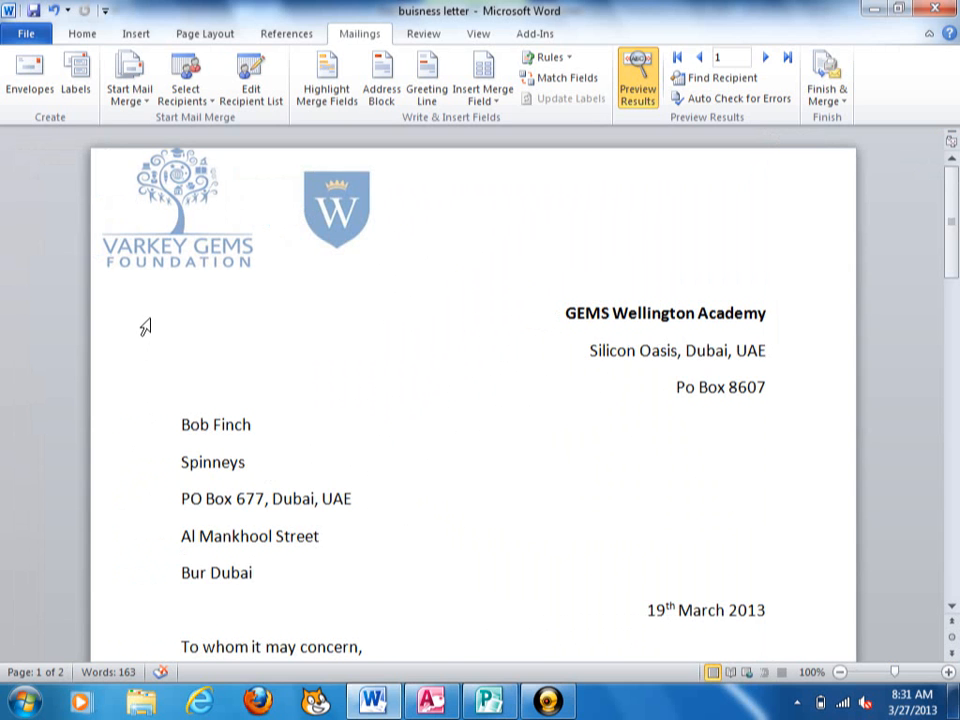
# Step: Apply the No Spacing style to the academy's address and the recipient's address block in the letter
pyautogui.moveTo(139, 317); pyautogui.dragTo(124, 525)
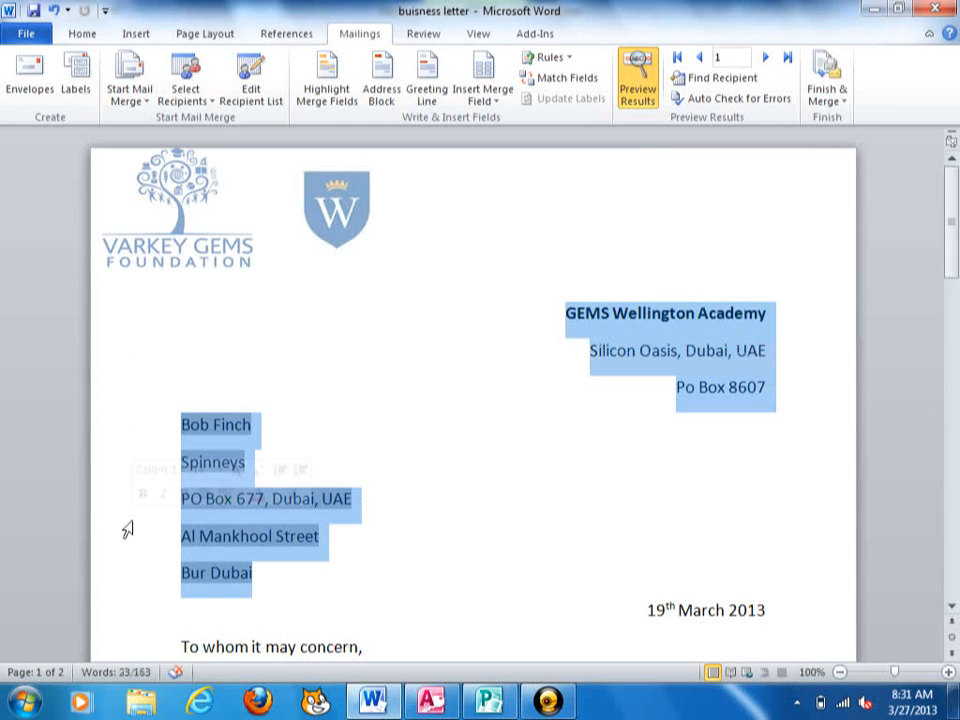
pyautogui.click(84, 36)
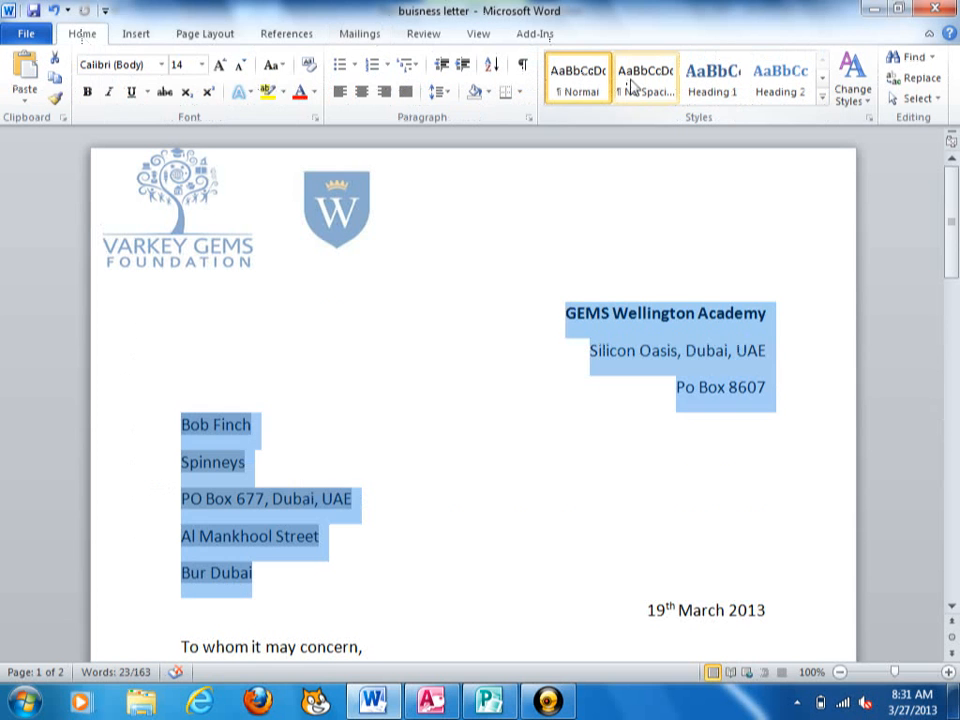
pyautogui.click(632, 86)
pyautogui.click(632, 86)
pyautogui.click(415, 432)
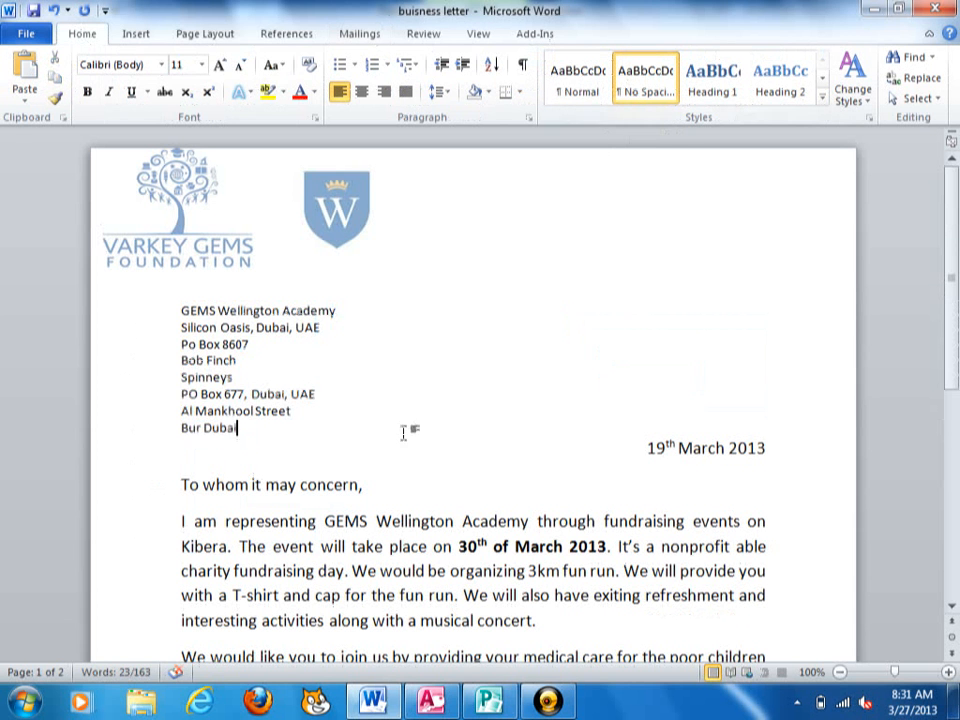
# Step: Right-align the three GEMS Wellington Academy address lines at the top of the letter
pyautogui.moveTo(153, 318); pyautogui.dragTo(152, 349)
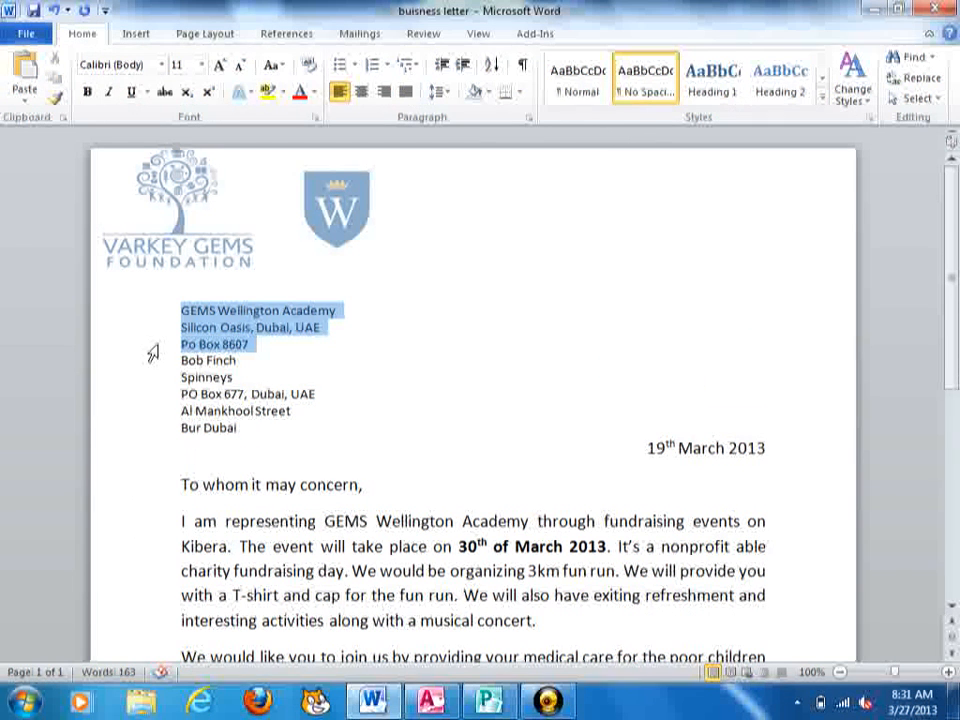
pyautogui.click(384, 92)
pyautogui.click(468, 444)
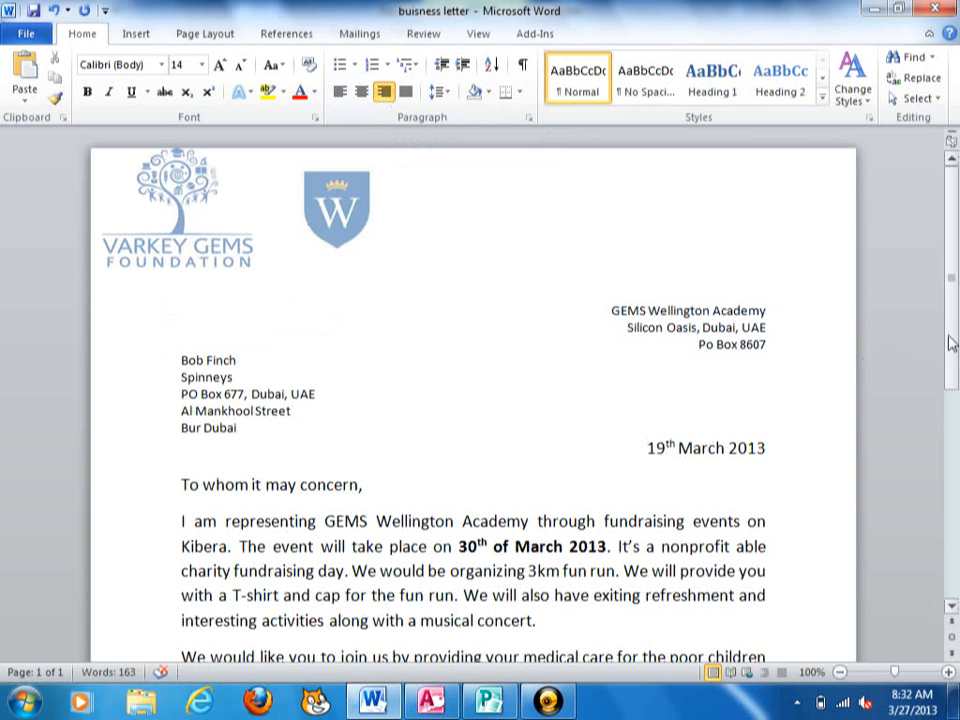
pyautogui.click(336, 432)
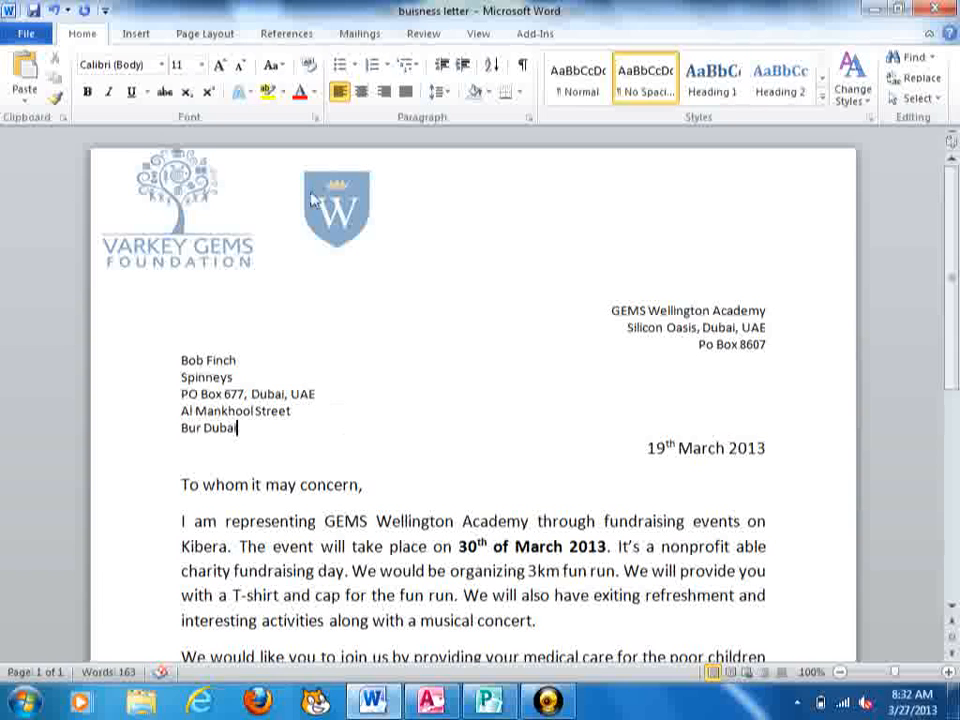
# Step: Browse the merged letters forward to recipient 10 and back to recipient 2, checking each address block
pyautogui.click(362, 36)
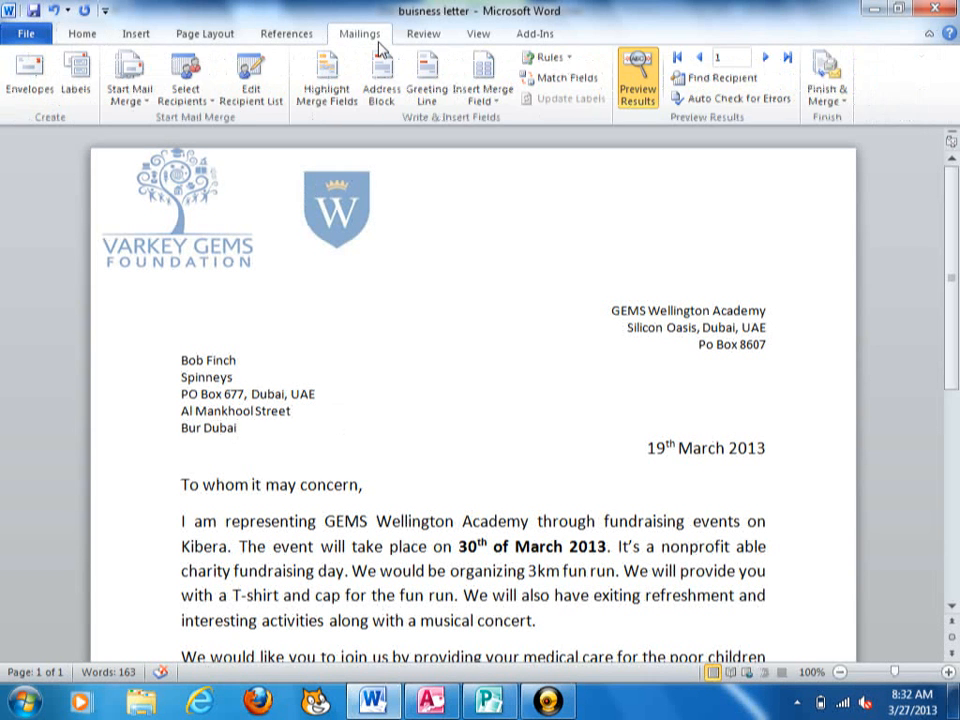
pyautogui.click(765, 58)
pyautogui.click(765, 58)
pyautogui.click(765, 58)
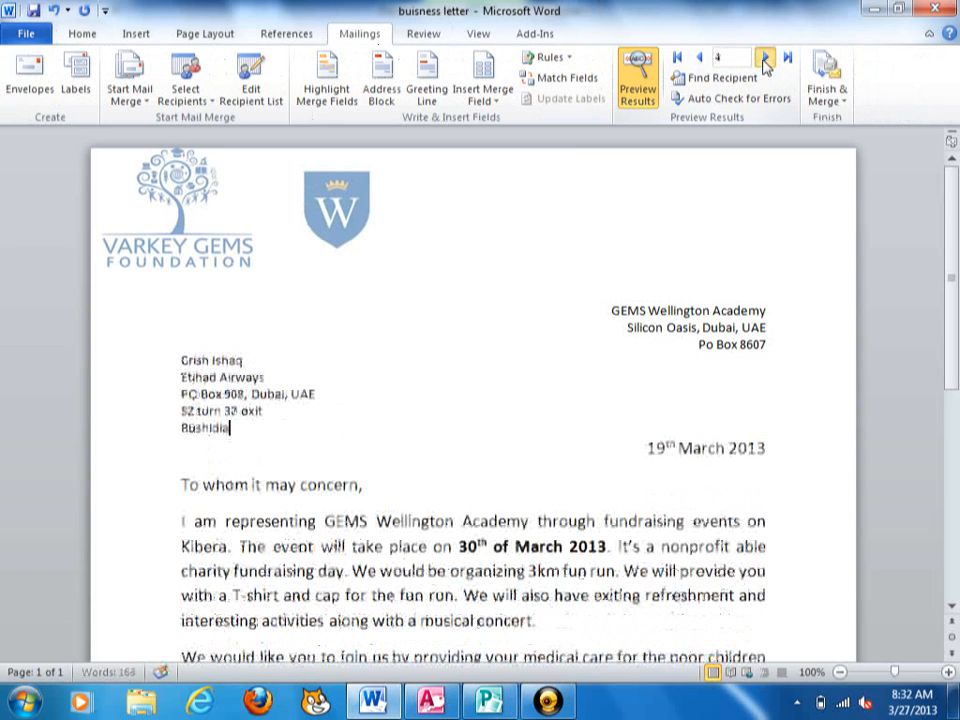
pyautogui.click(765, 58)
pyautogui.click(765, 58)
pyautogui.click(765, 58)
pyautogui.click(765, 58)
pyautogui.click(765, 58)
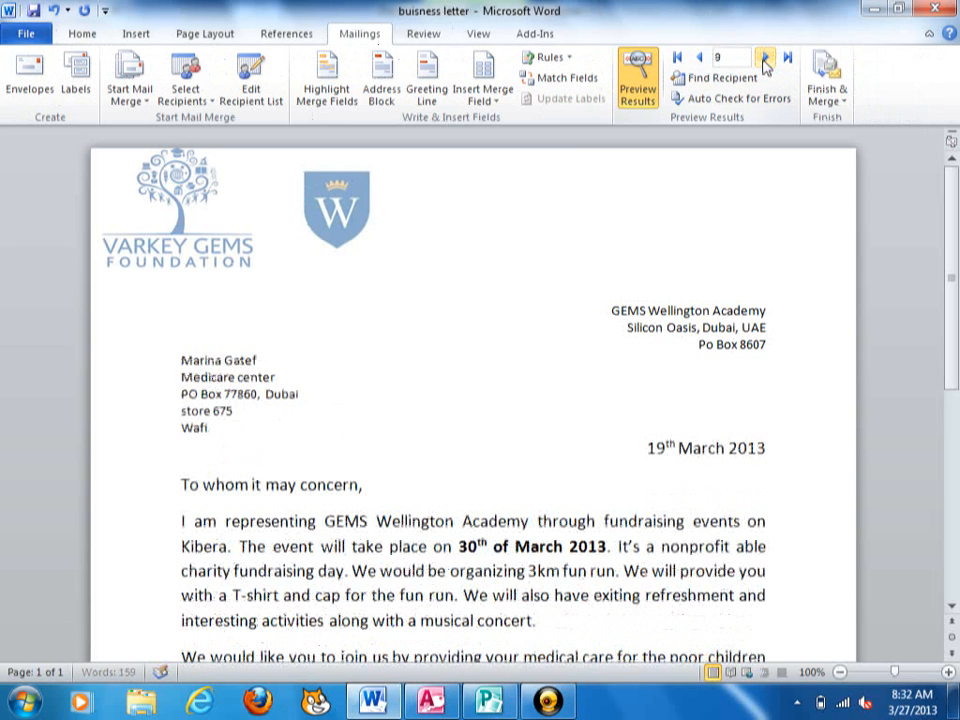
pyautogui.click(765, 58)
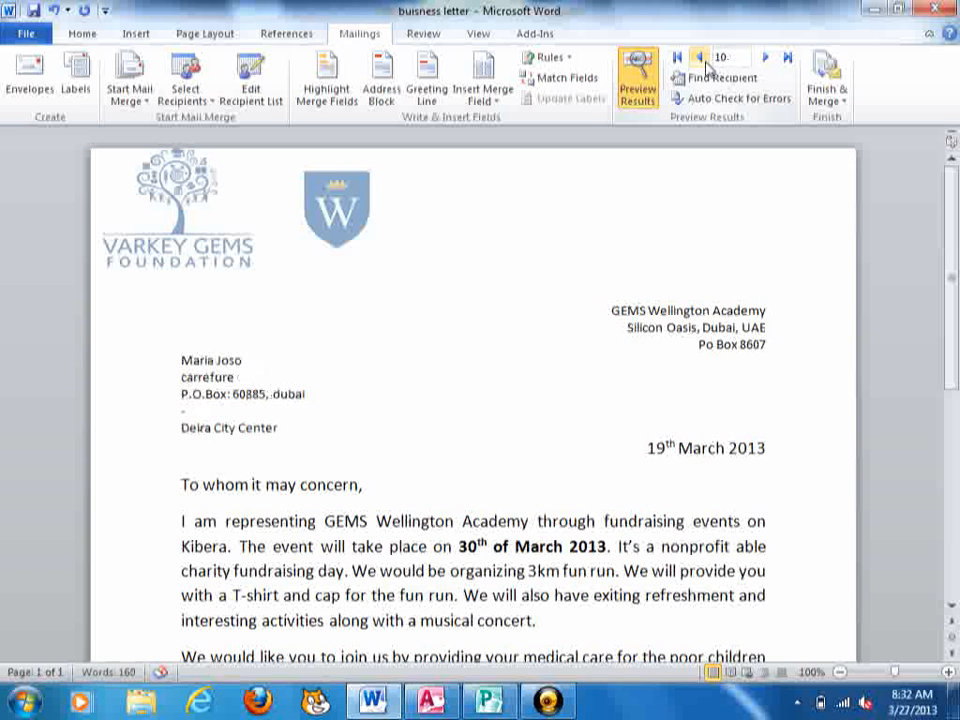
pyautogui.click(700, 58)
pyautogui.click(700, 58)
pyautogui.click(700, 58)
pyautogui.click(701, 58)
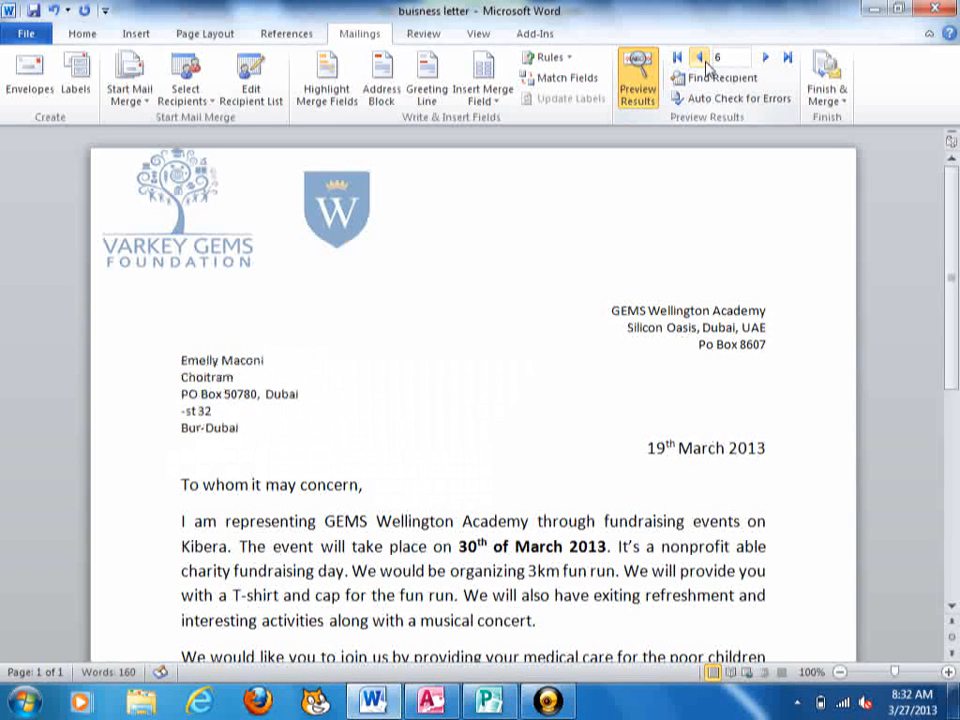
pyautogui.click(701, 58)
pyautogui.click(701, 58)
pyautogui.click(701, 58)
pyautogui.click(703, 59)
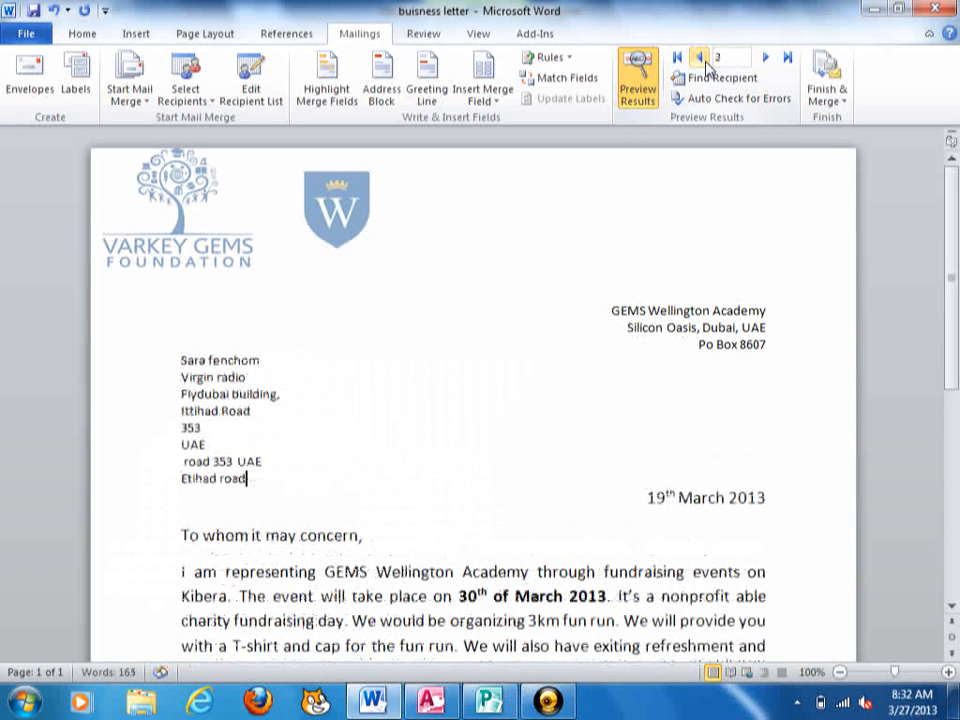
# Step: Open Snipping Tool and capture the Word mailing controls together with the upper part of recipient 2's letter
pyautogui.click(24, 700)
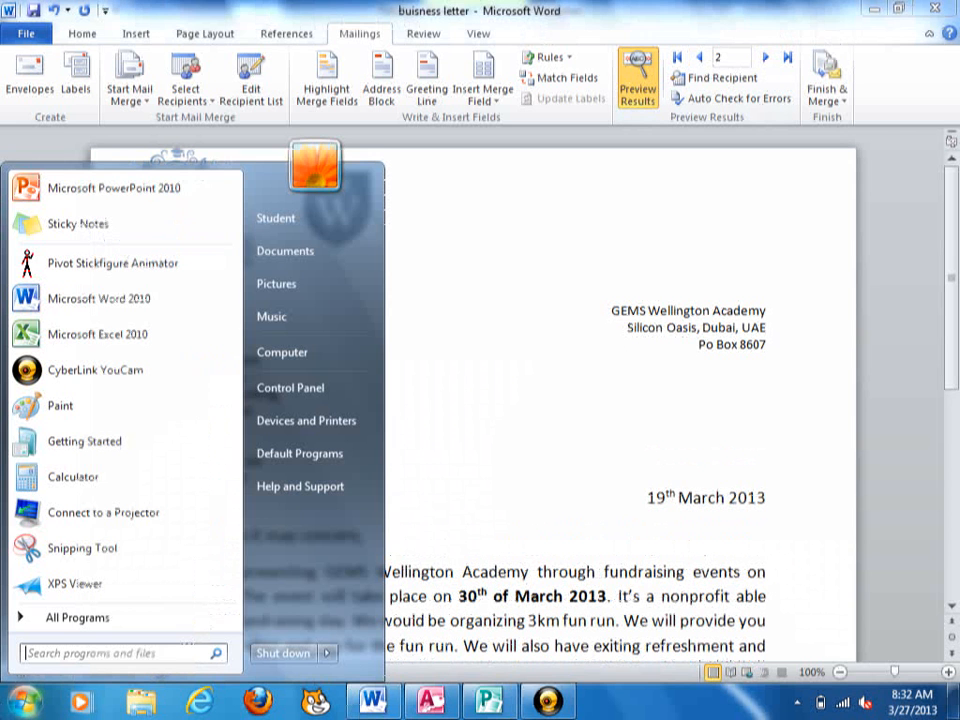
pyautogui.write('snip')
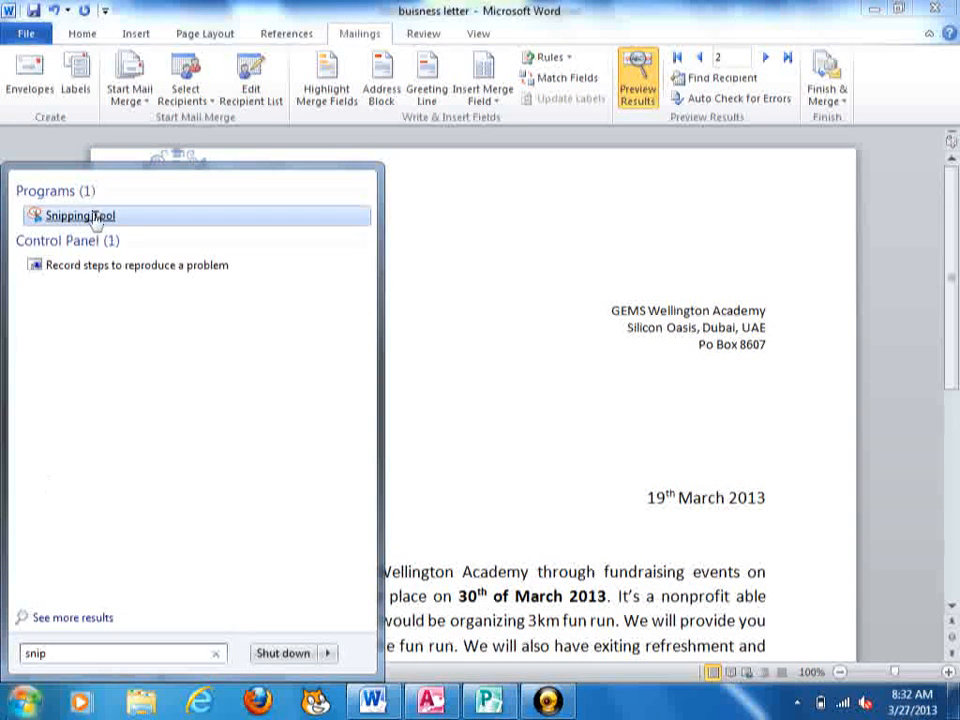
pyautogui.click(90, 216)
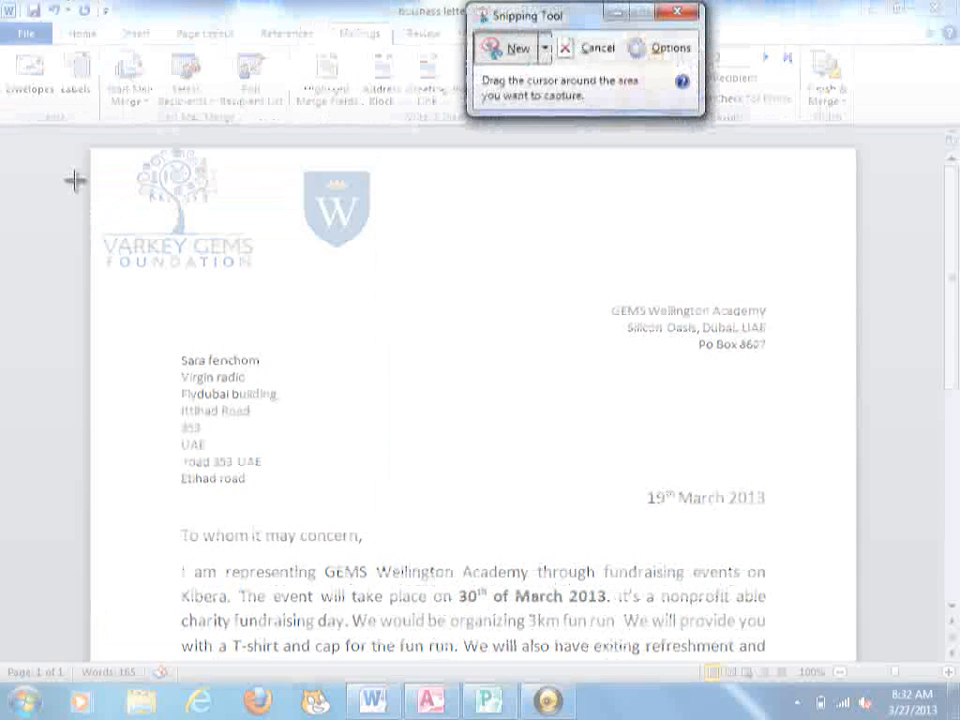
pyautogui.moveTo(7, 22); pyautogui.dragTo(909, 478)
# Step: Maximize the snip and circle the Preview Results controls and the recipient's address block with the blue pen
pyautogui.click(893, 20)
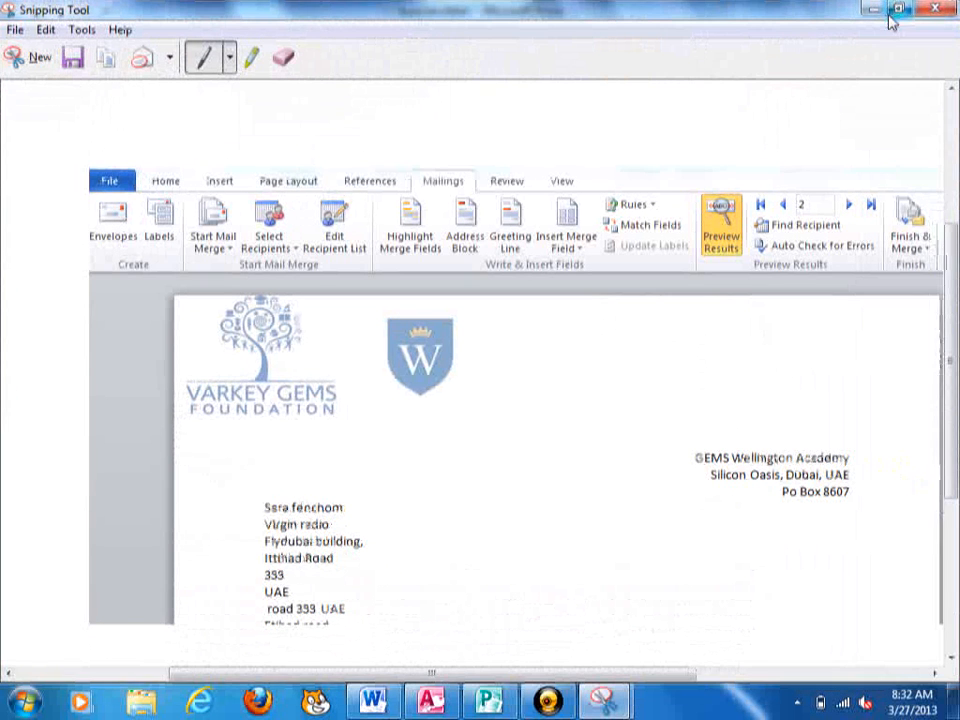
pyautogui.moveTo(767, 150)
pyautogui.mouseDown()
pyautogui.moveTo(731, 208)
pyautogui.moveTo(780, 156)
pyautogui.moveTo(746, 184)
pyautogui.mouseUp()
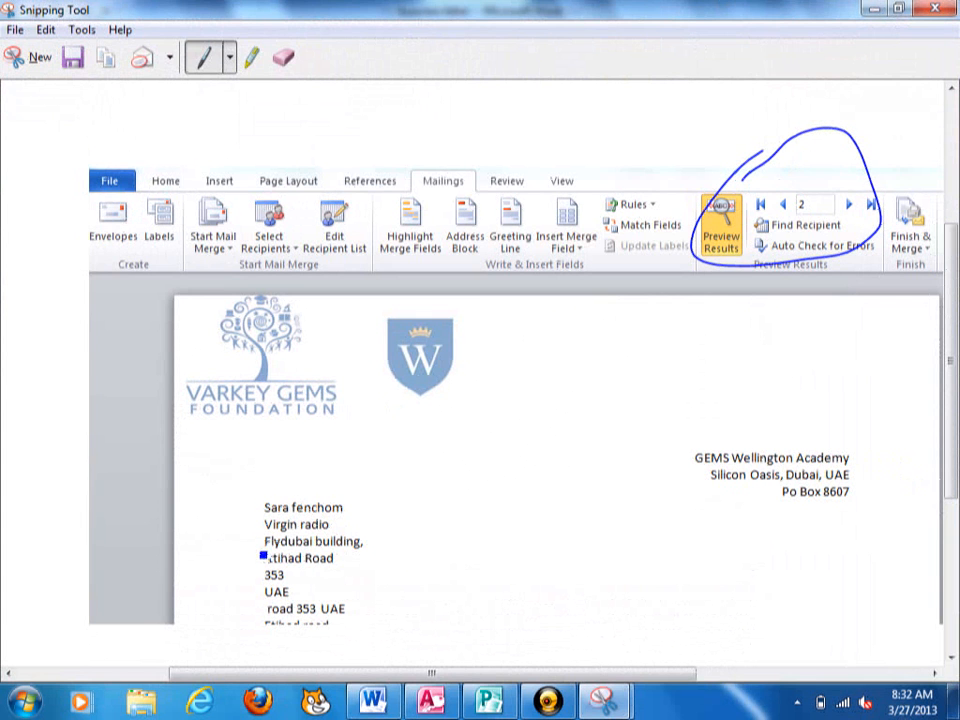
pyautogui.moveTo(353, 513)
pyautogui.mouseDown()
pyautogui.moveTo(197, 636)
pyautogui.moveTo(262, 522)
pyautogui.mouseUp()
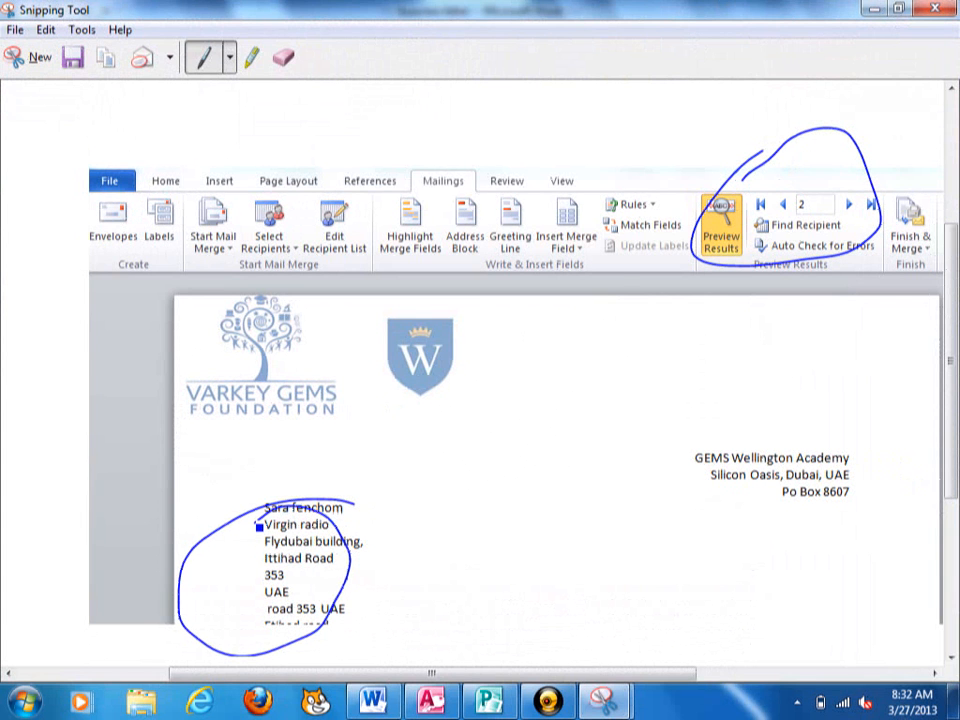